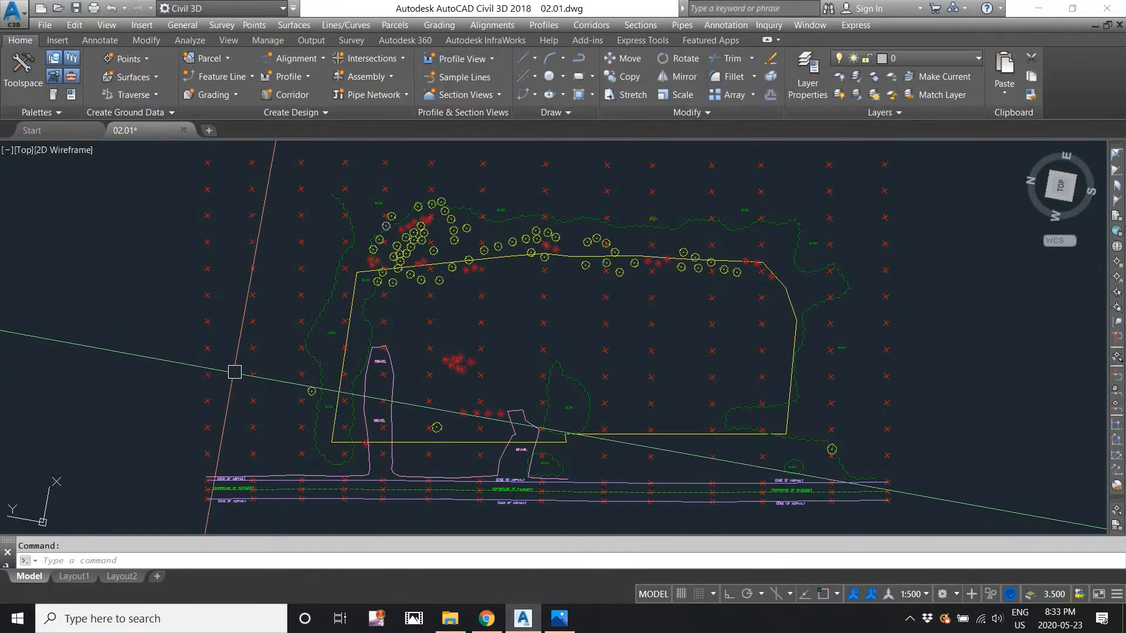
Inspect the properties of a COGO point near the site's northern edge, including its easting, northing and elevation
{"action": "left_click", "coordinate": [253, 318]}
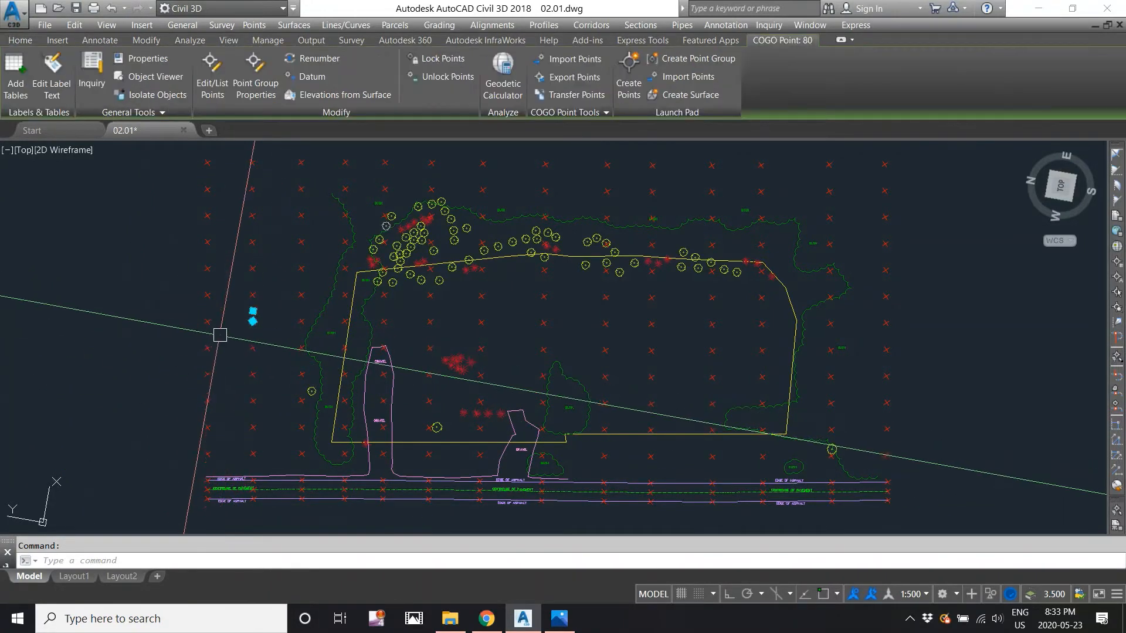
{"action": "right_click", "coordinate": [223, 340]}
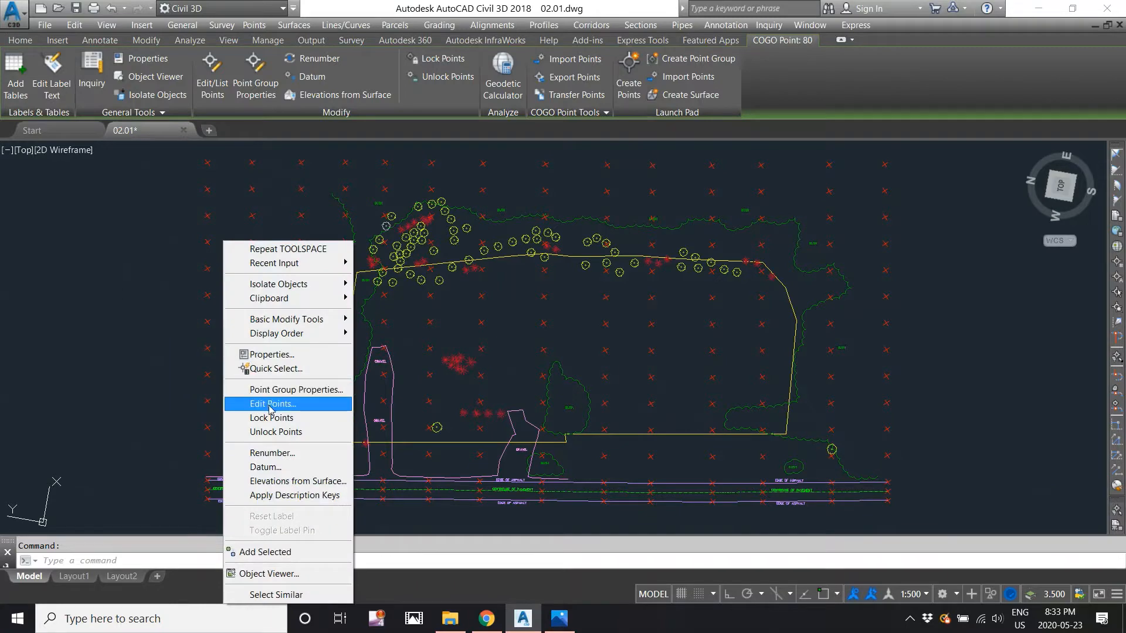
{"action": "left_click", "coordinate": [277, 358]}
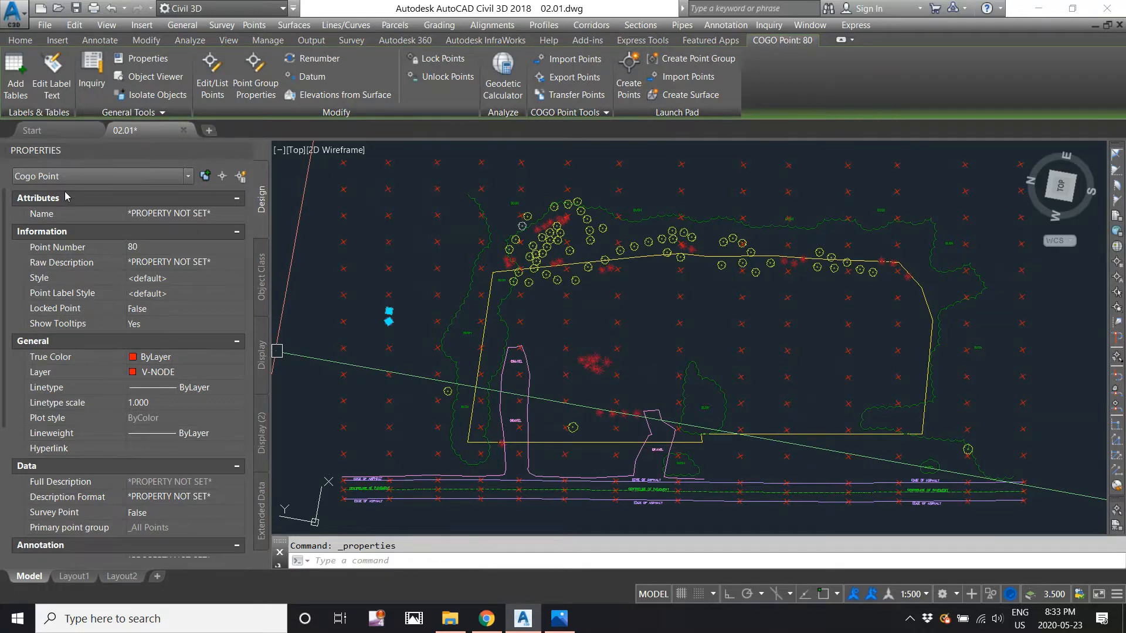
{"action": "scroll", "coordinate": [77, 266], "scroll_direction": "down", "scroll_amount": 3}
{"action": "scroll", "coordinate": [76, 265], "scroll_direction": "down", "scroll_amount": 1}
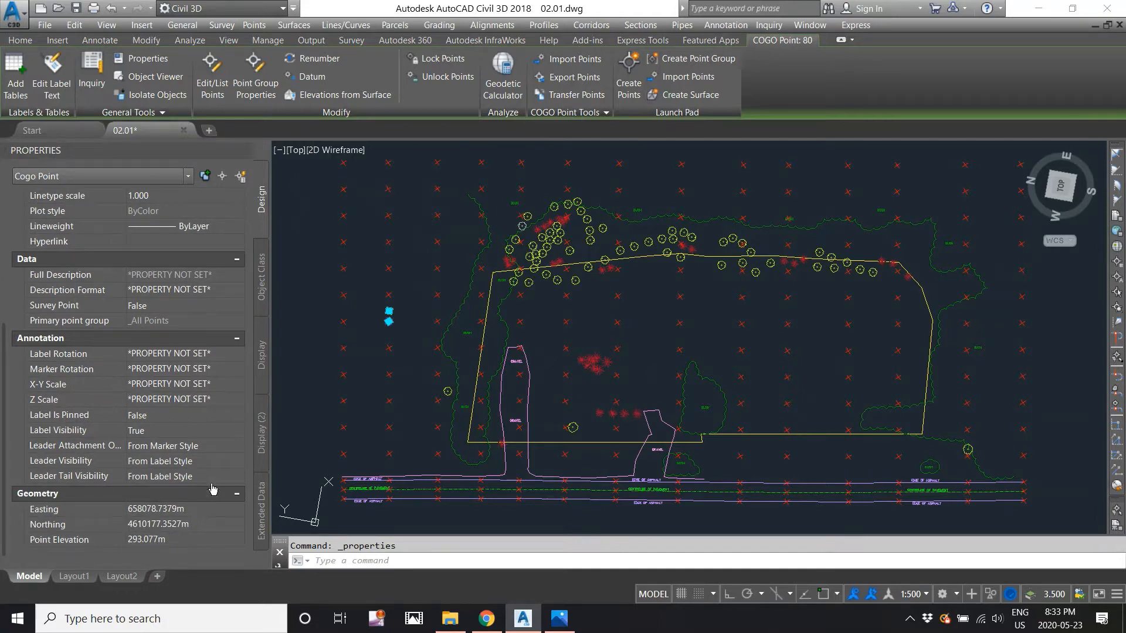
{"action": "key", "text": "Escape"}
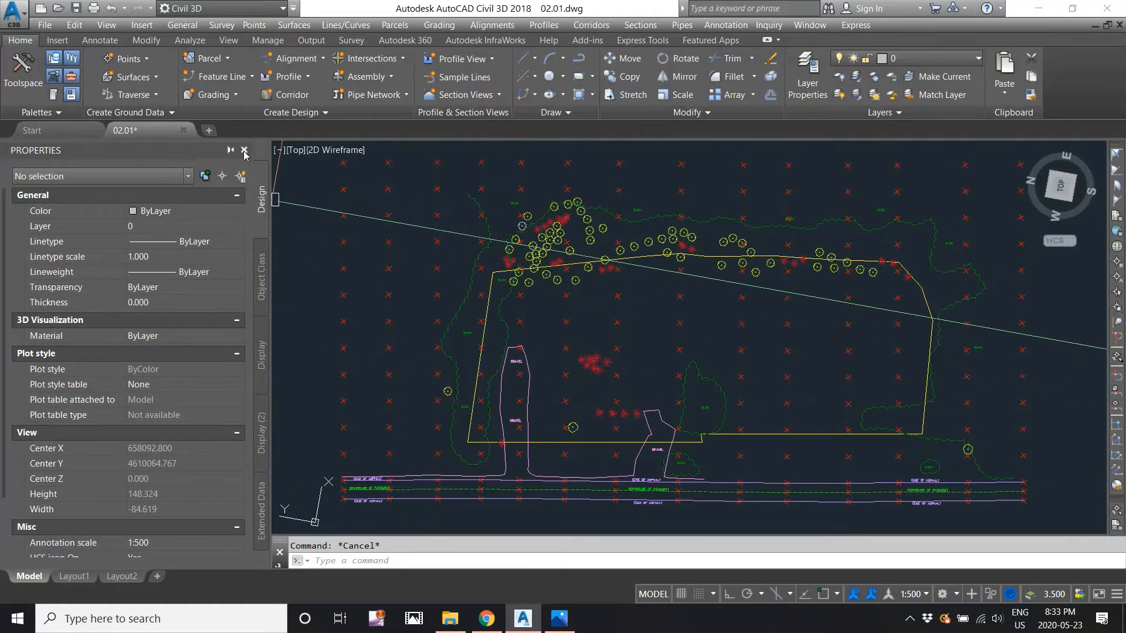
{"action": "left_click", "coordinate": [245, 151]}
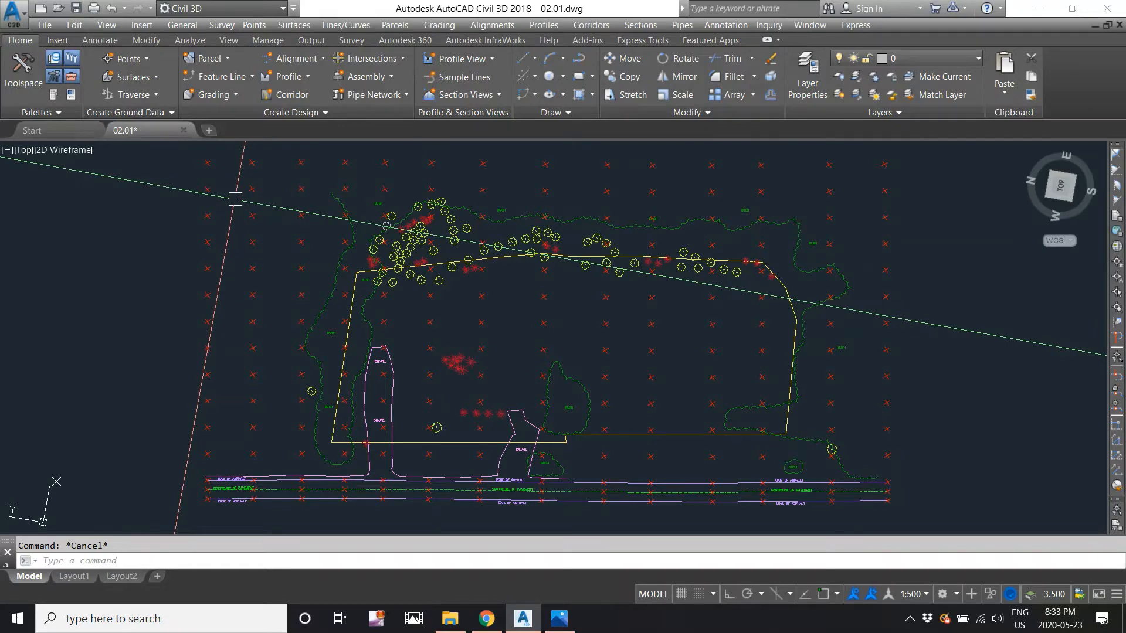
Examine the road, gravel driveways, bushes, trees and survey points across the site plan, ending with the full drawing extents in view
{"action": "scroll", "coordinate": [221, 473], "scroll_direction": "up", "scroll_amount": 4}
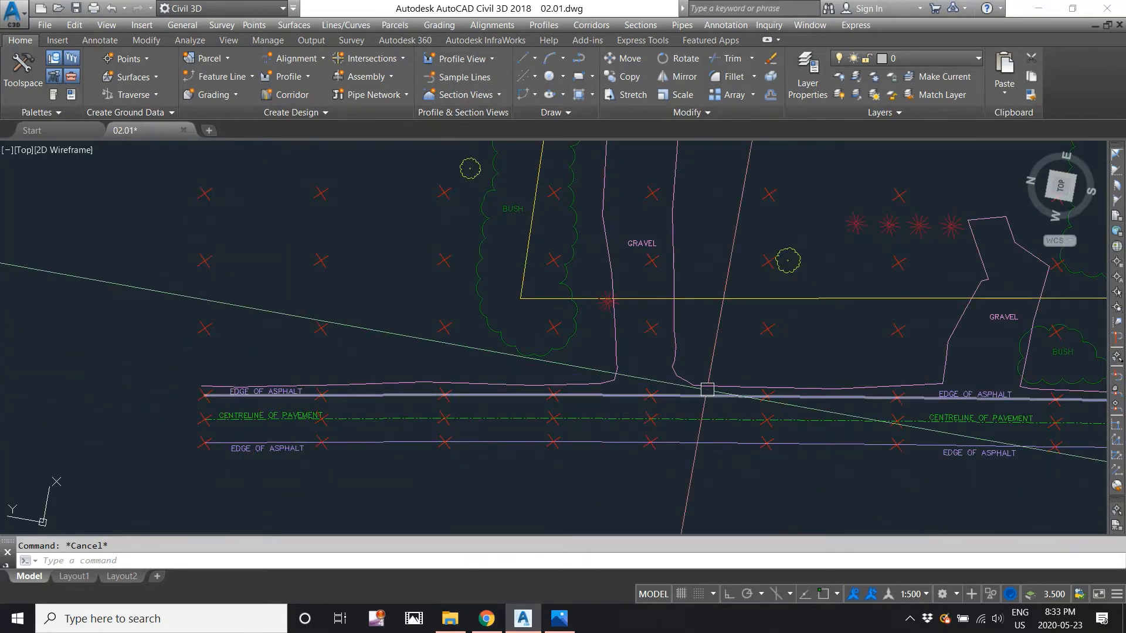
{"action": "scroll", "coordinate": [374, 382], "scroll_direction": "down", "scroll_amount": 4}
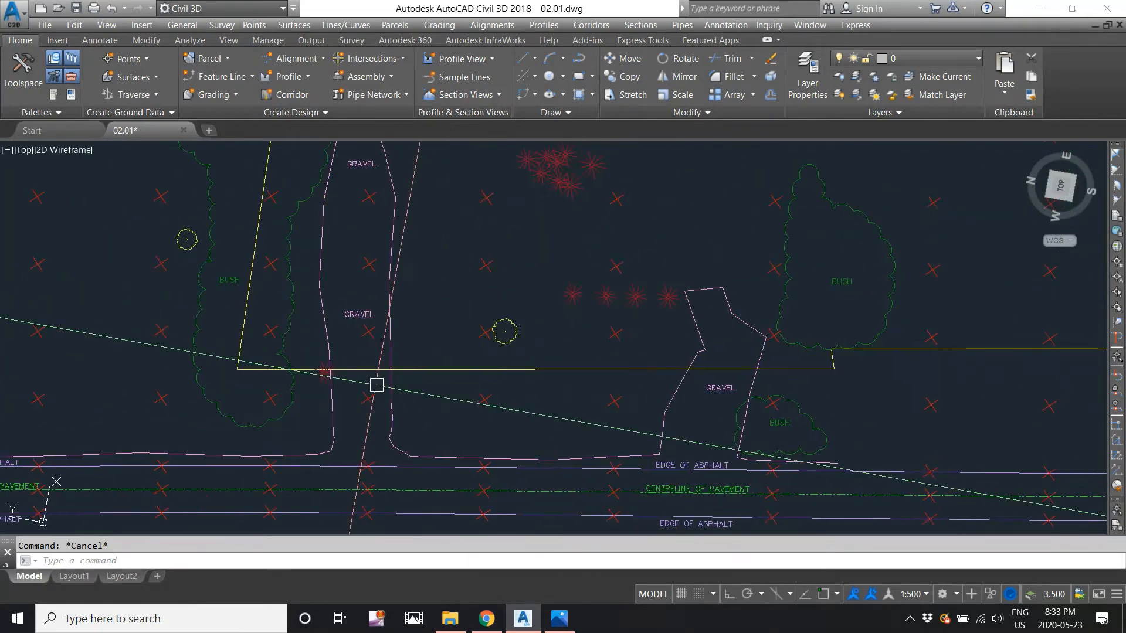
{"action": "scroll", "coordinate": [495, 258], "scroll_direction": "up", "scroll_amount": 4}
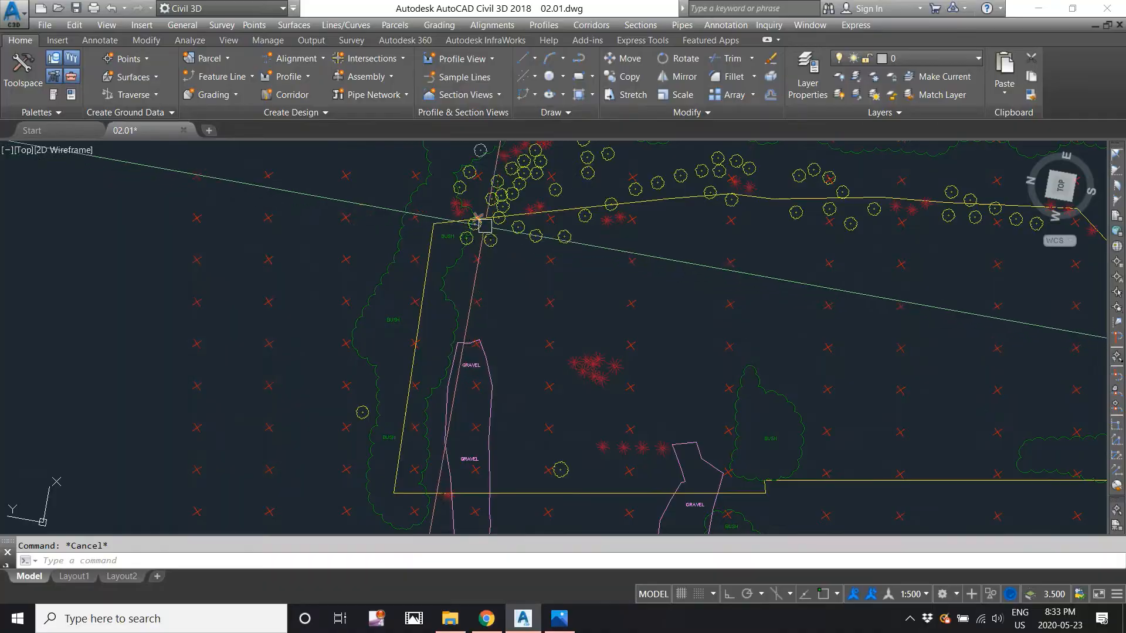
{"action": "middle_click_drag", "start_coordinate": [447, 392], "coordinate": [461, 288]}
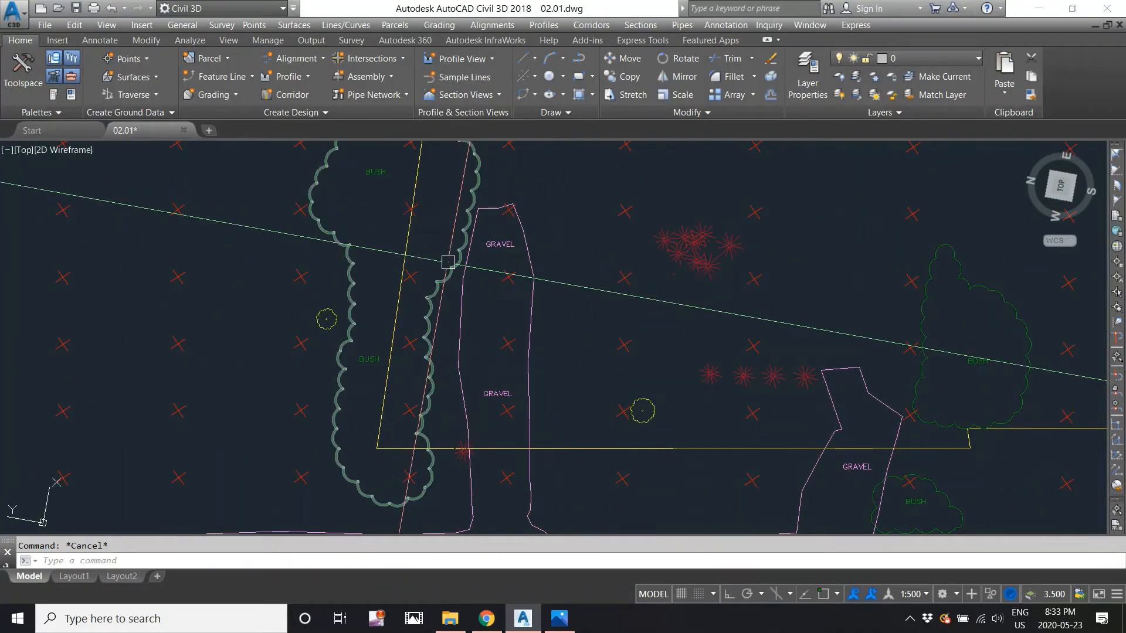
{"action": "scroll", "coordinate": [461, 254], "scroll_direction": "down", "scroll_amount": 4}
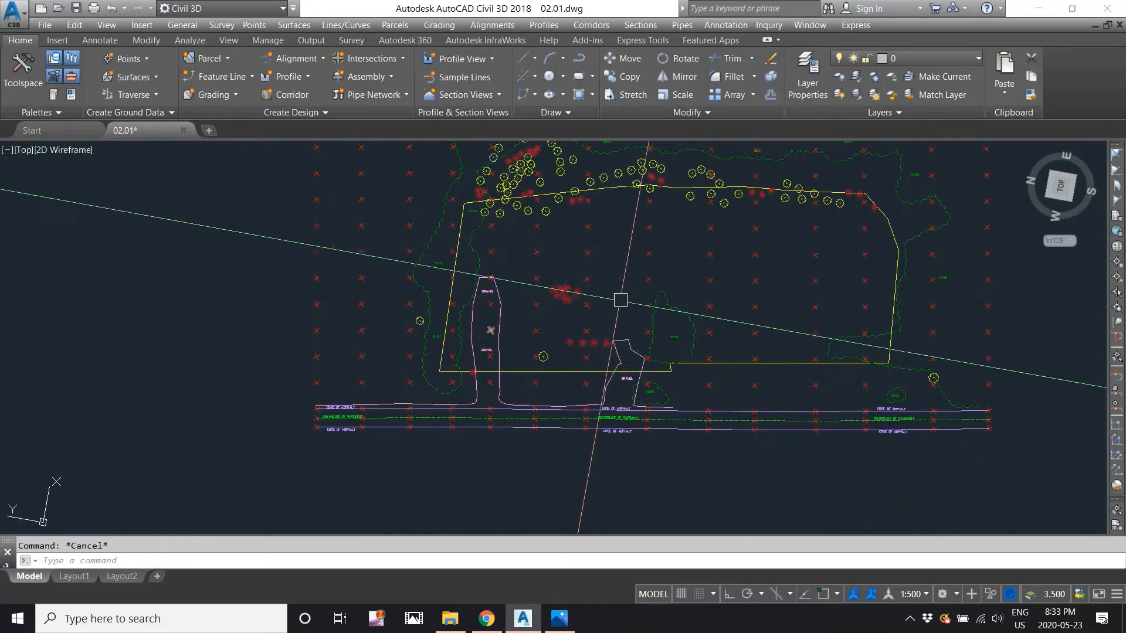
{"action": "scroll", "coordinate": [614, 307], "scroll_direction": "up", "scroll_amount": 2}
{"action": "scroll", "coordinate": [509, 282], "scroll_direction": "up", "scroll_amount": 2}
{"action": "scroll", "coordinate": [503, 309], "scroll_direction": "down", "scroll_amount": 2}
{"action": "middle_click_drag", "start_coordinate": [711, 320], "coordinate": [664, 421]}
{"action": "middle_click_drag", "start_coordinate": [736, 419], "coordinate": [729, 395]}
{"action": "scroll", "coordinate": [729, 393], "scroll_direction": "down", "scroll_amount": 2}
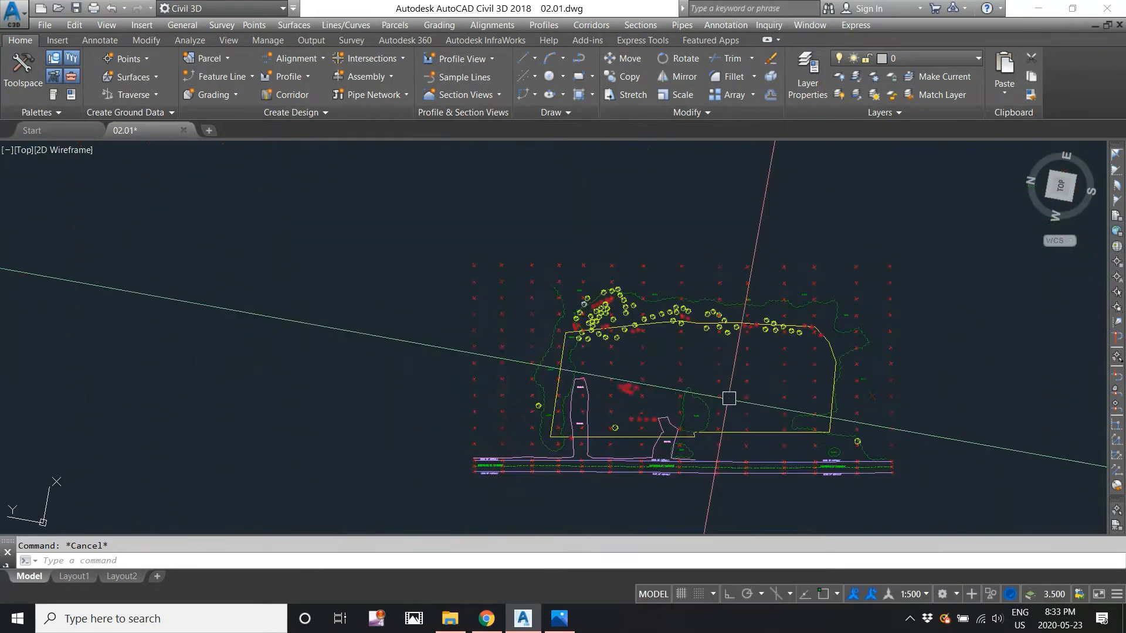
{"action": "type", "text": "ze"}
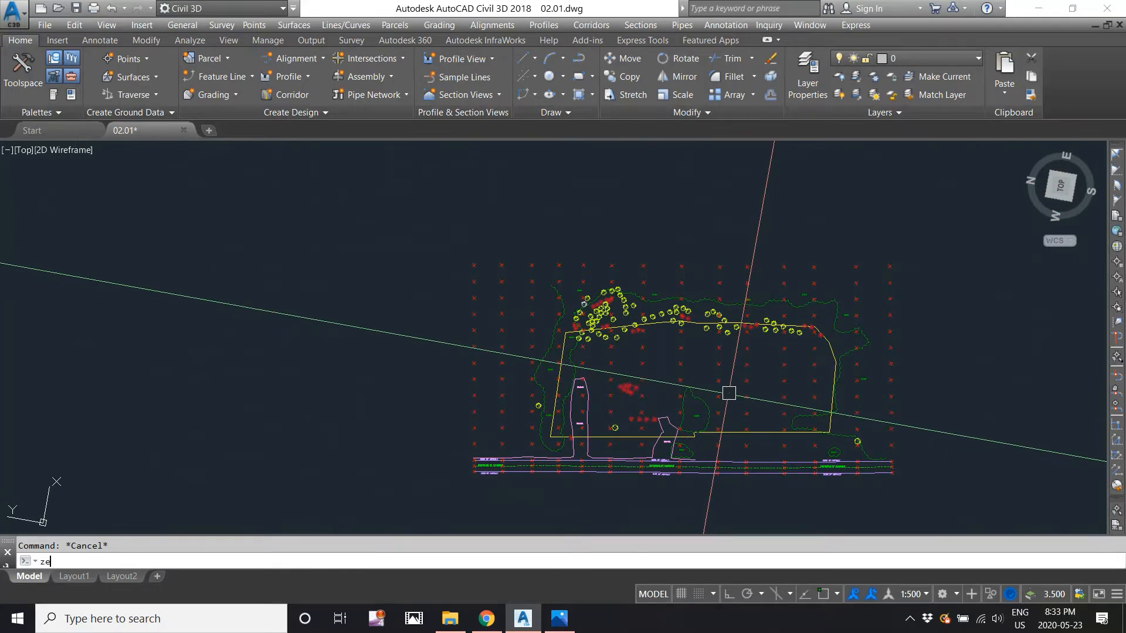
{"action": "key", "text": "Return"}
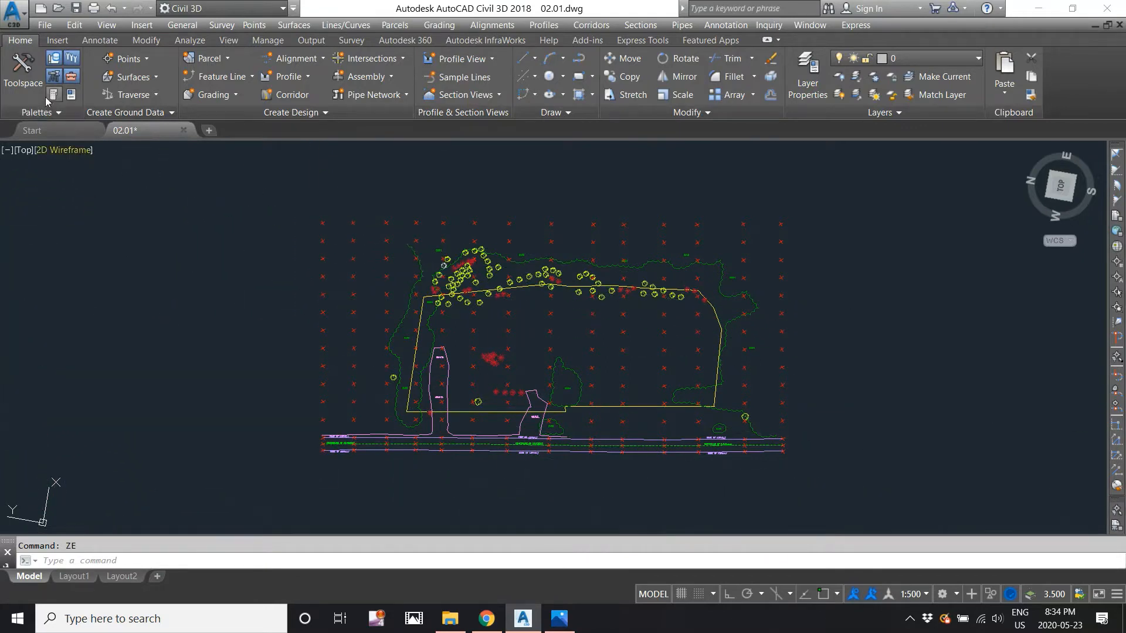
Create a TIN surface named "EG Surface" with the default layer and style
{"action": "left_click", "coordinate": [25, 79]}
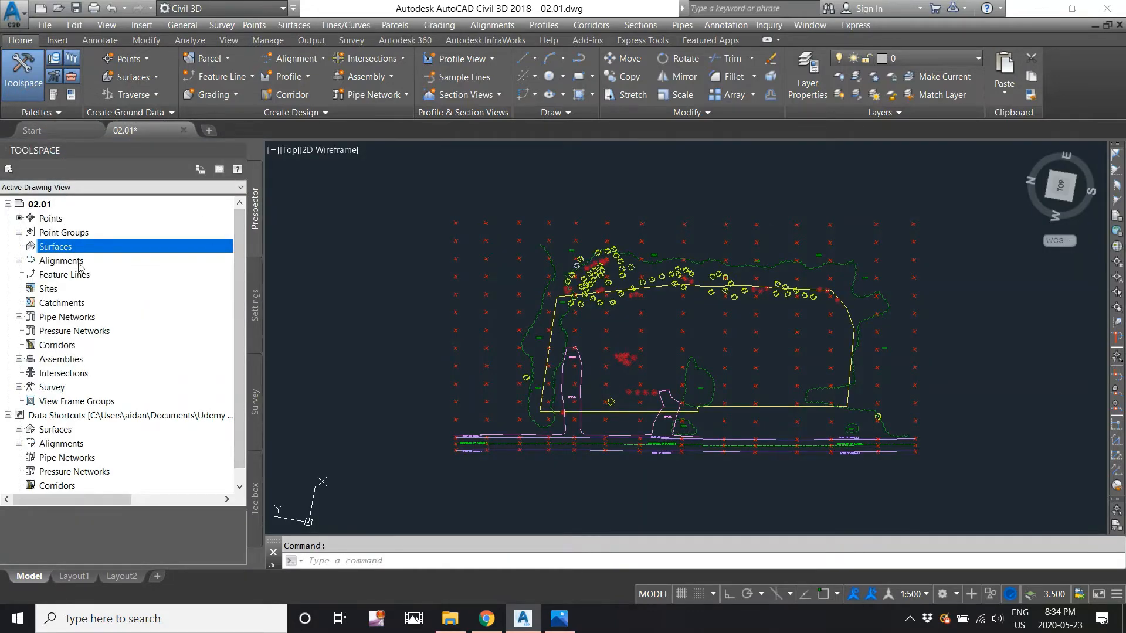
{"action": "right_click", "coordinate": [55, 250]}
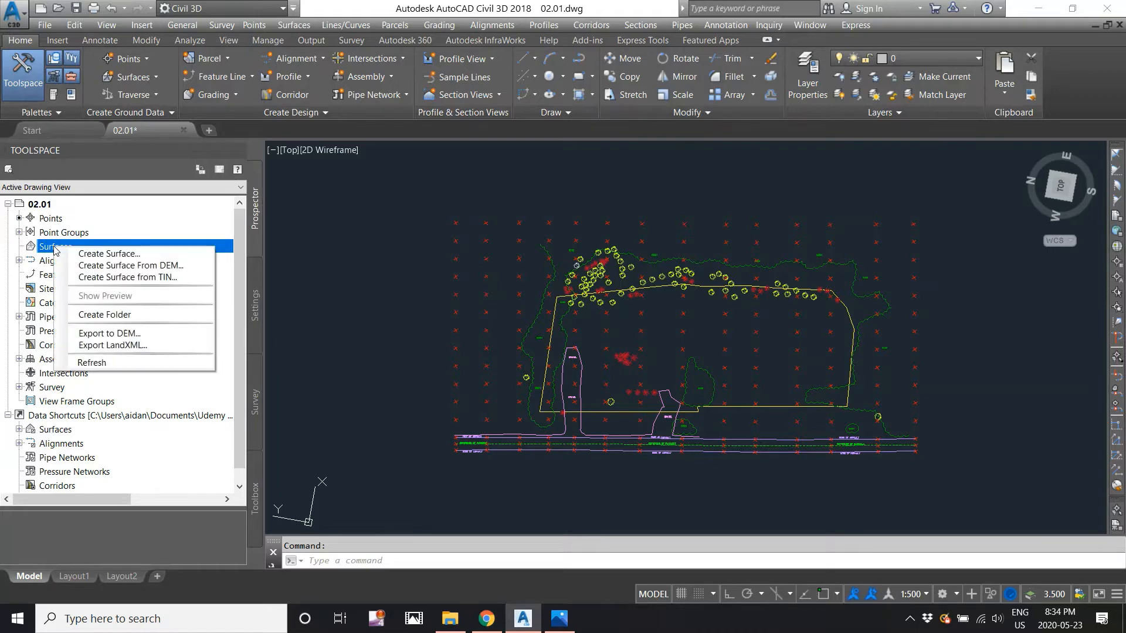
{"action": "left_click", "coordinate": [92, 254]}
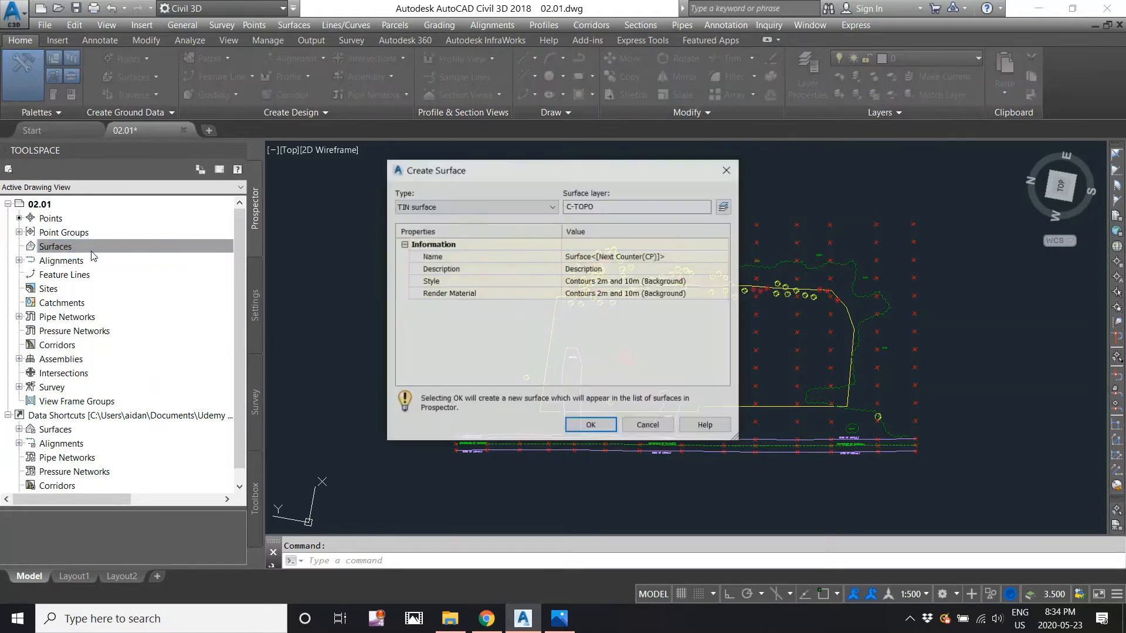
{"action": "left_click", "coordinate": [577, 259]}
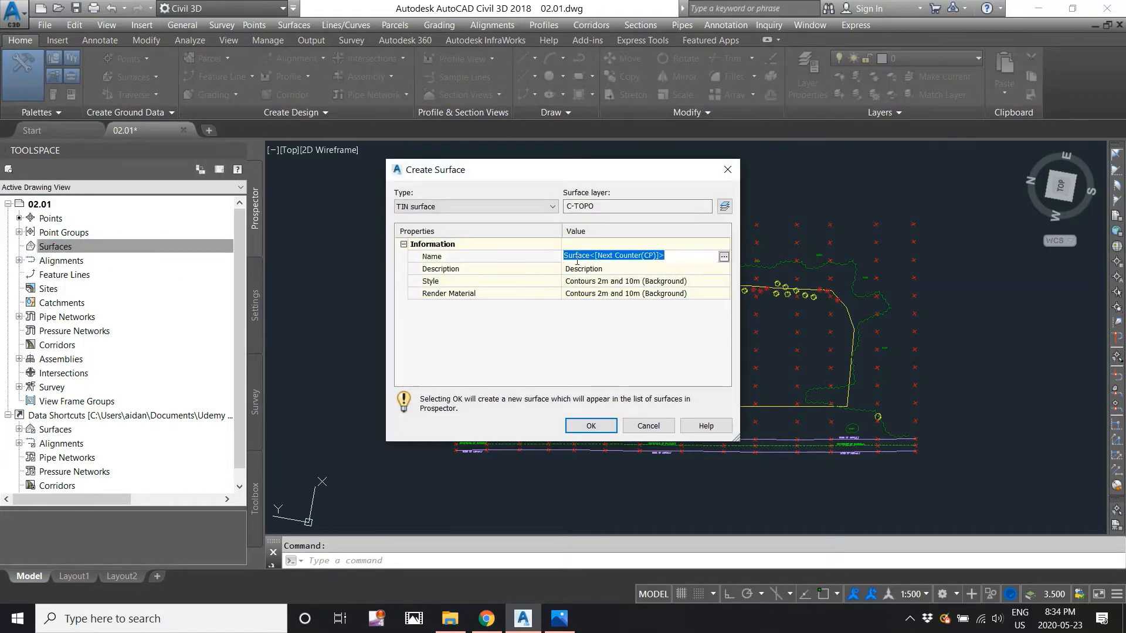
{"action": "type", "text": "EG"}
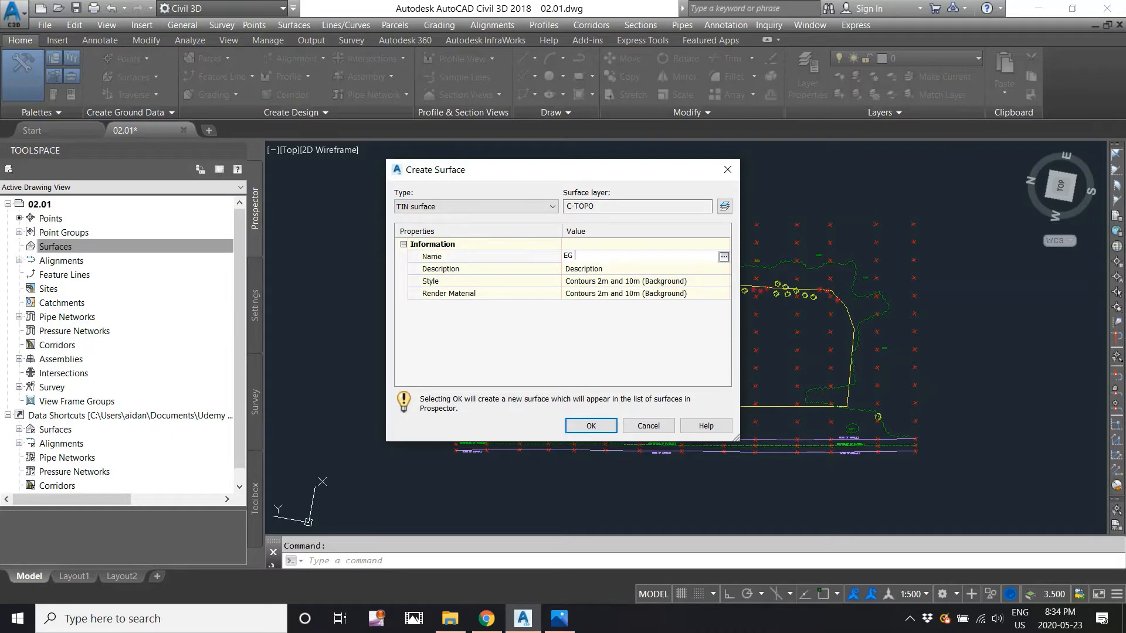
{"action": "type", "text": " Surface"}
{"action": "left_click", "coordinate": [604, 426]}
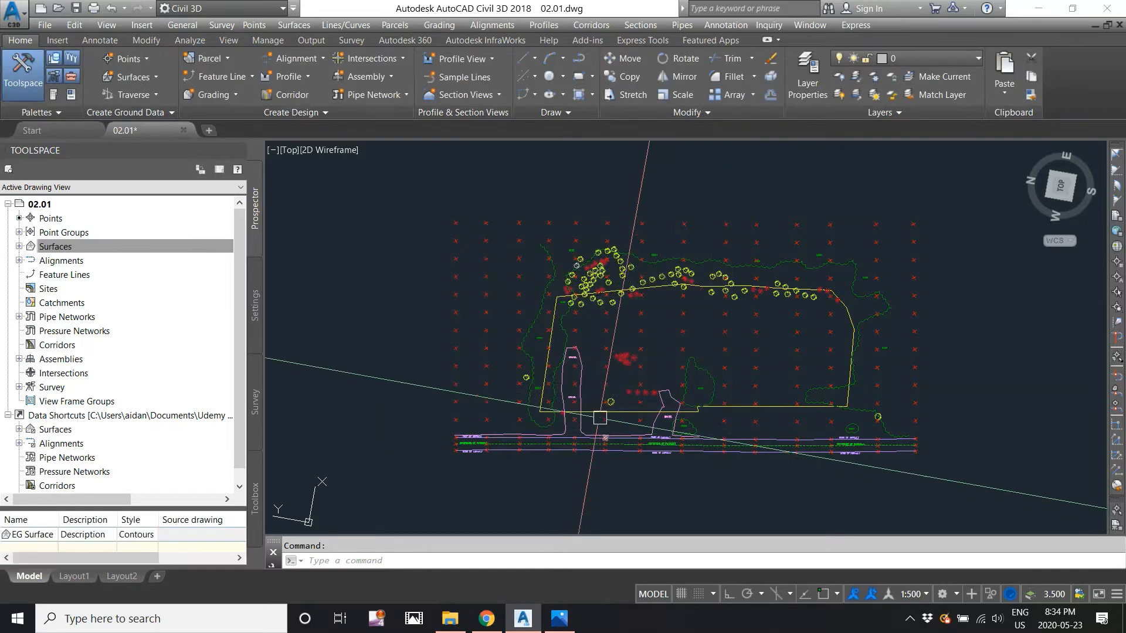
Add the _All Points point group to the definition of EG Surface and close the Toolspace
{"action": "left_click", "coordinate": [19, 247]}
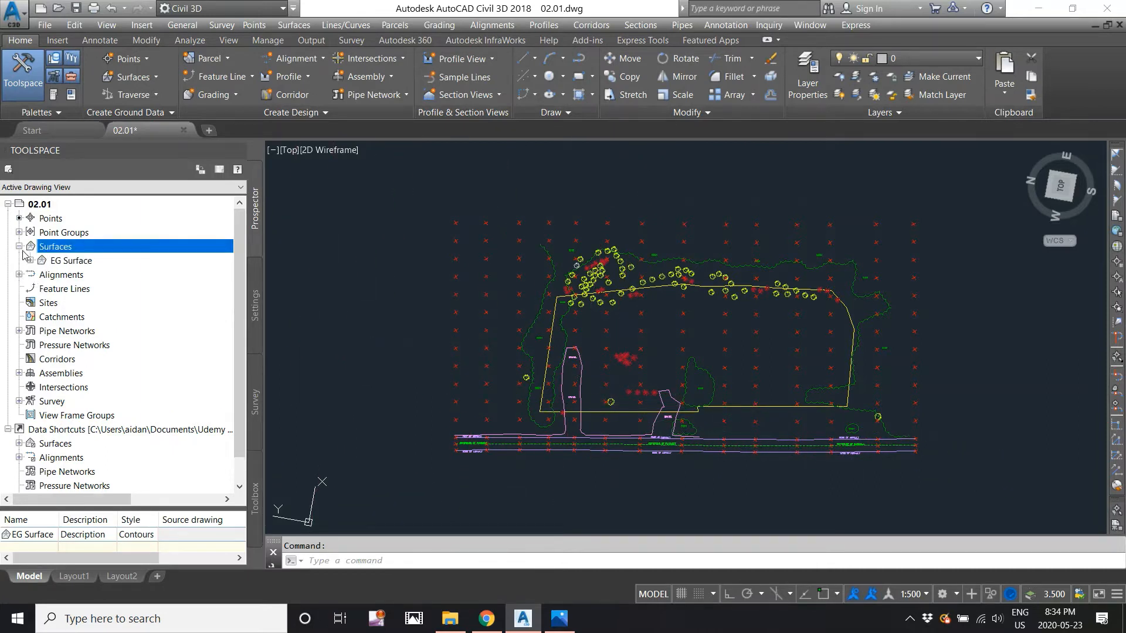
{"action": "left_click", "coordinate": [30, 260]}
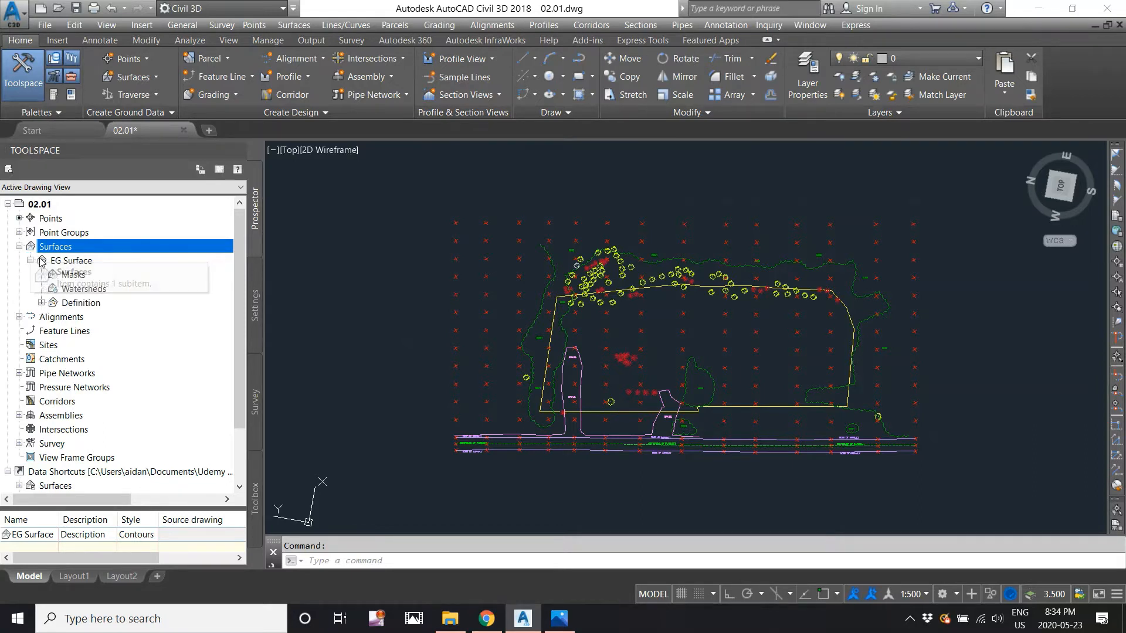
{"action": "left_click", "coordinate": [41, 303]}
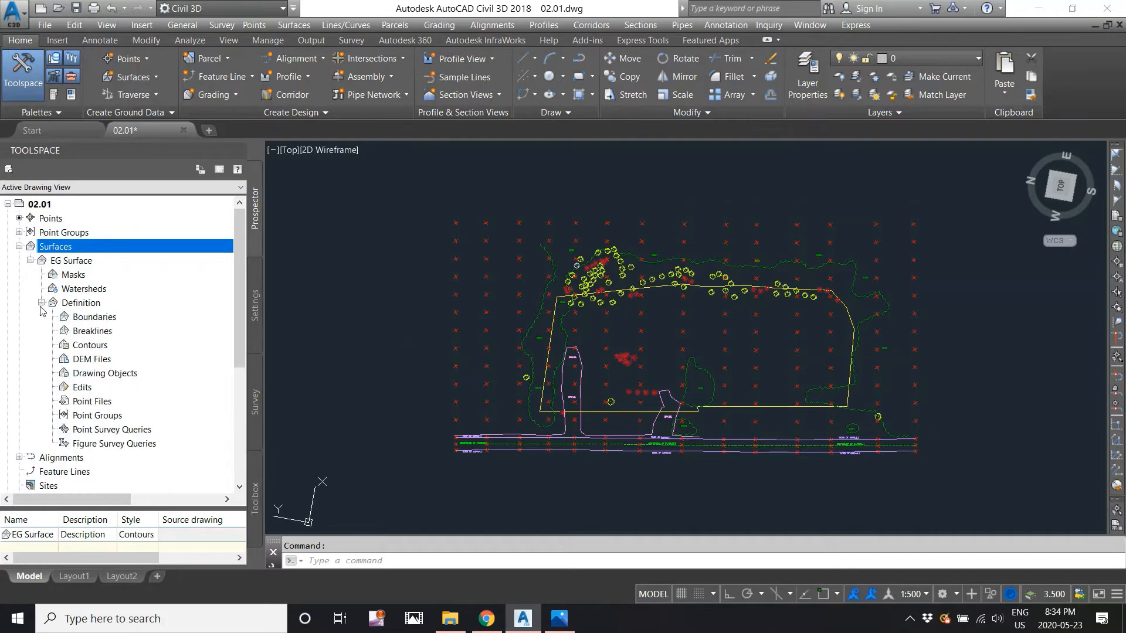
{"action": "left_click", "coordinate": [95, 416]}
{"action": "right_click", "coordinate": [95, 416]}
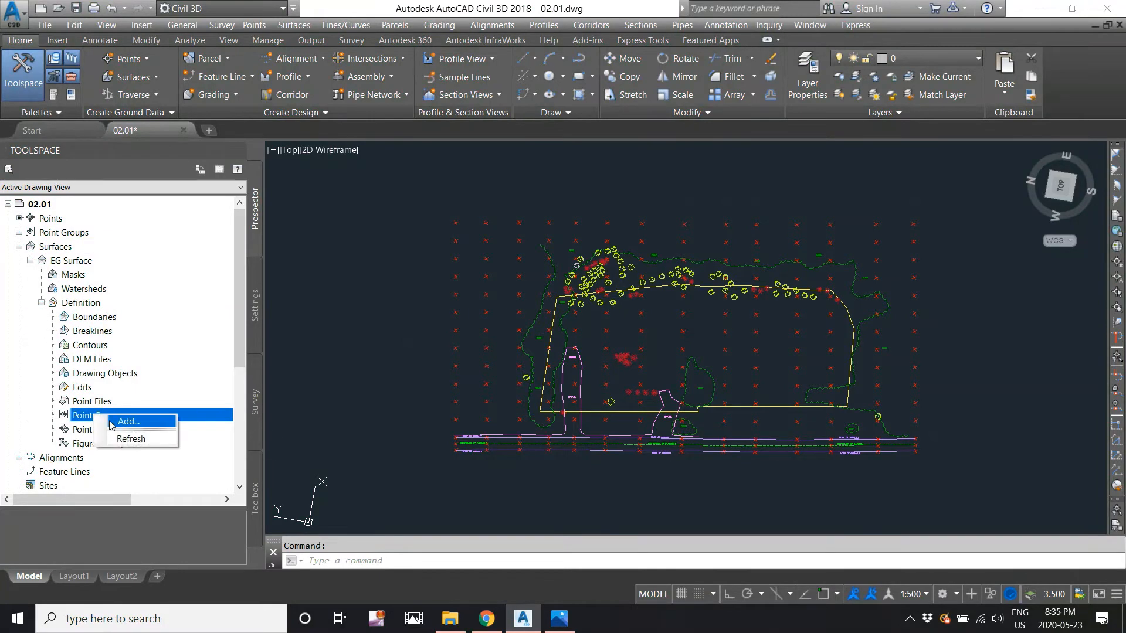
{"action": "left_click", "coordinate": [112, 422]}
{"action": "left_click", "coordinate": [484, 282]}
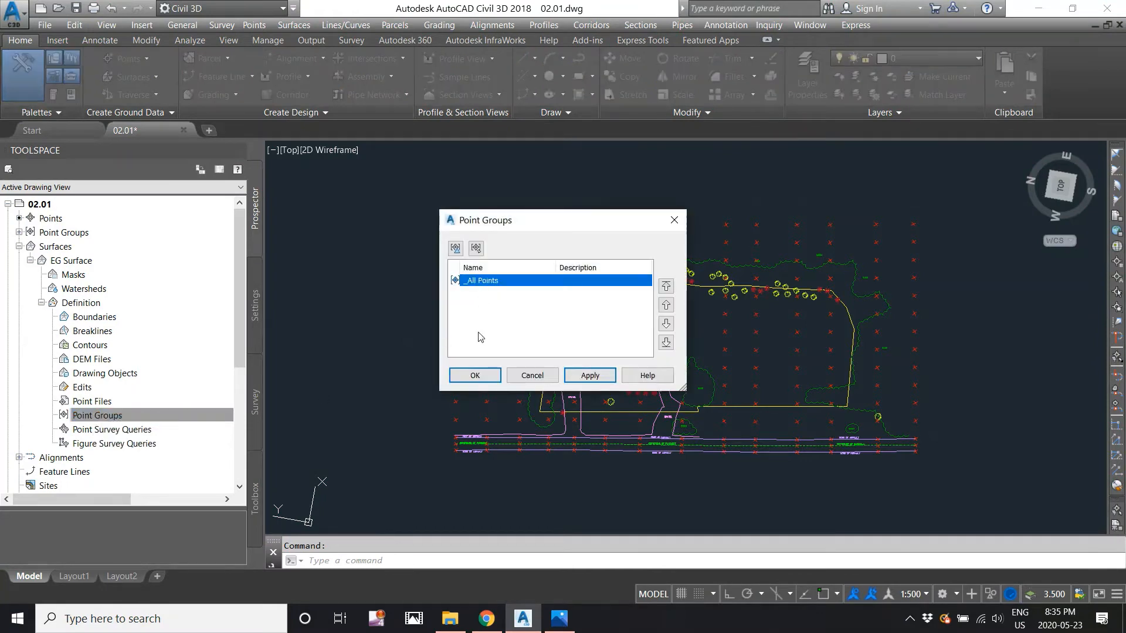
{"action": "left_click", "coordinate": [480, 378]}
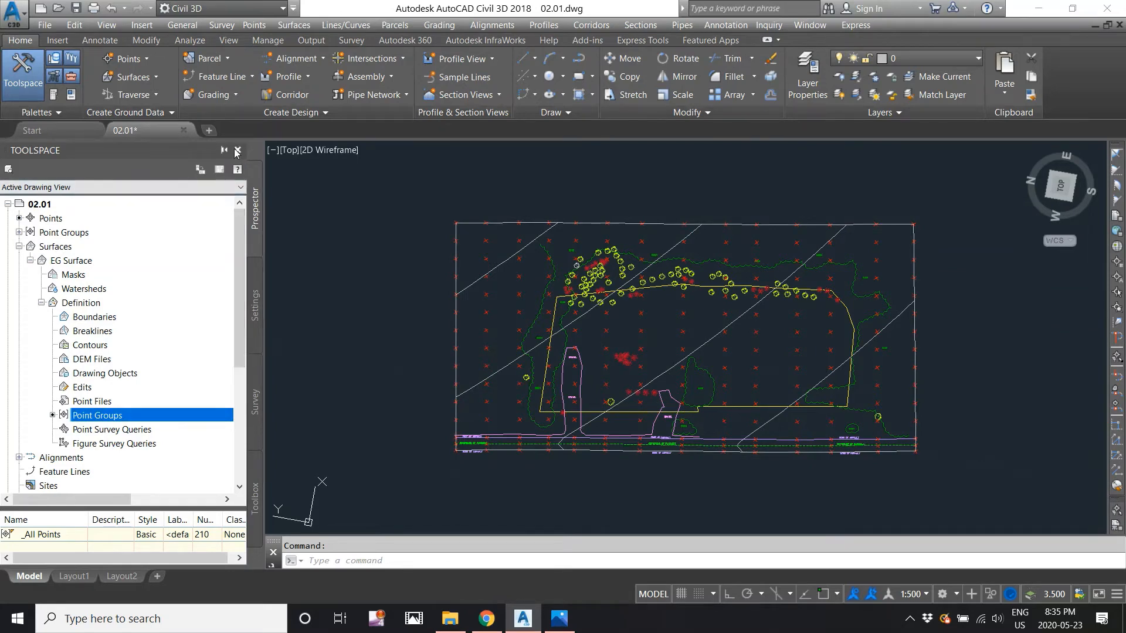
{"action": "left_click", "coordinate": [238, 151]}
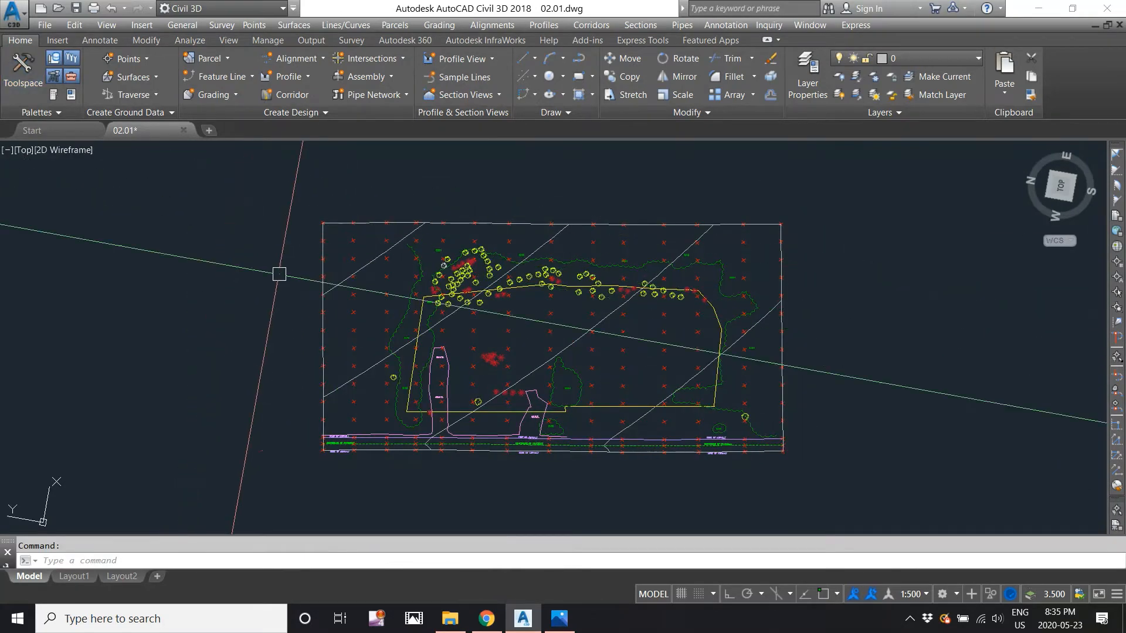
Open the surface properties of EG Surface and copy its current surface style, Contours 2m and 10m (Background)
{"action": "left_click", "coordinate": [378, 258]}
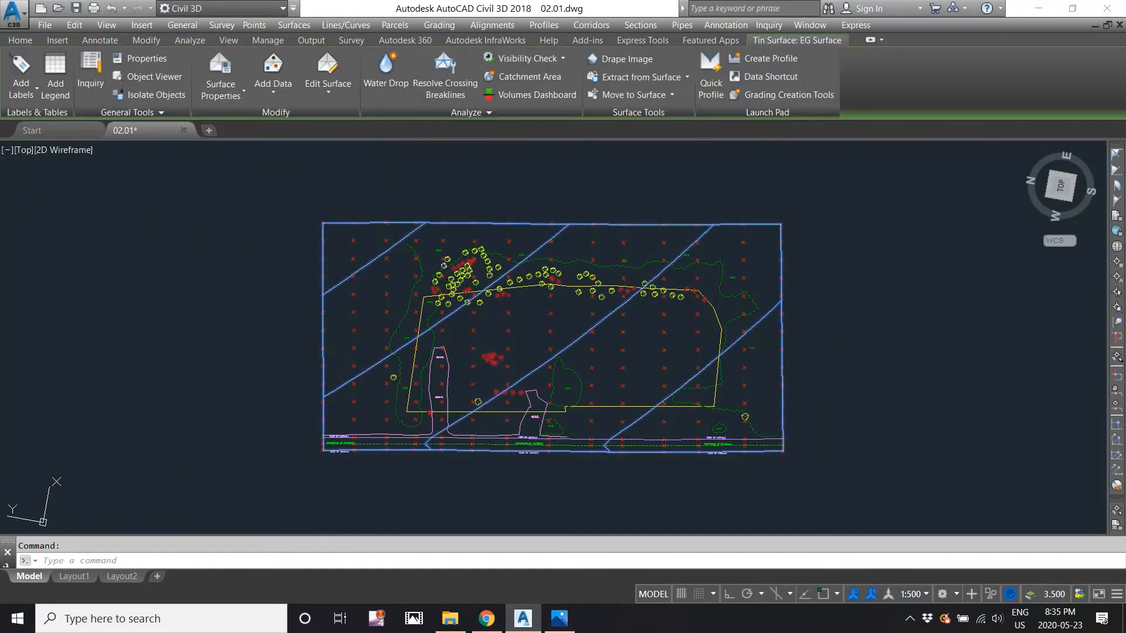
{"action": "right_click", "coordinate": [369, 270]}
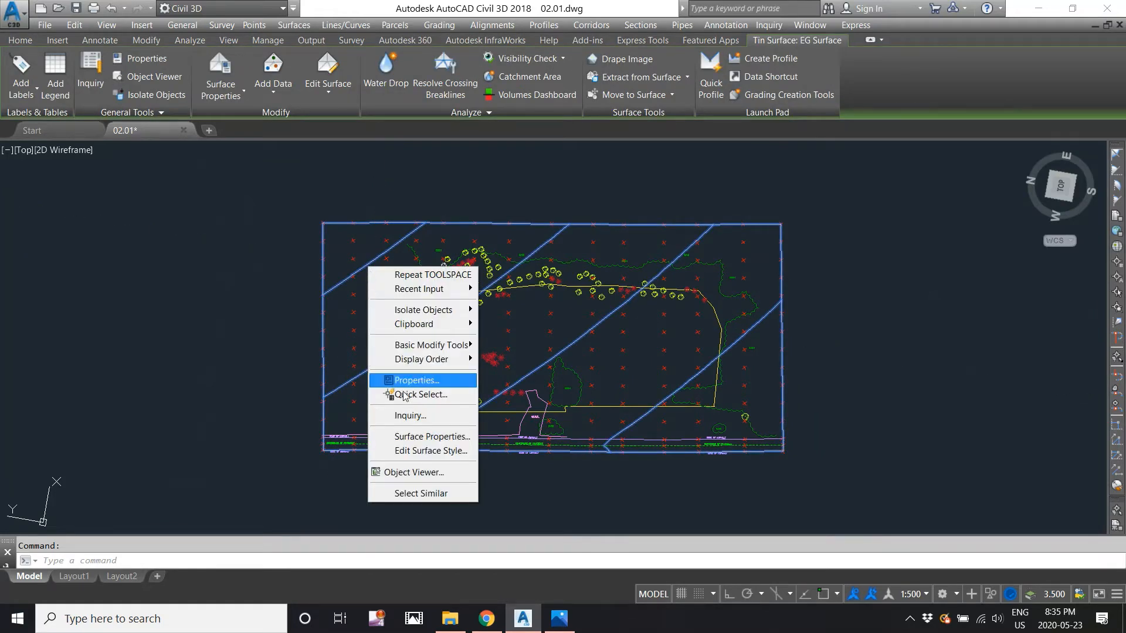
{"action": "left_click", "coordinate": [416, 439]}
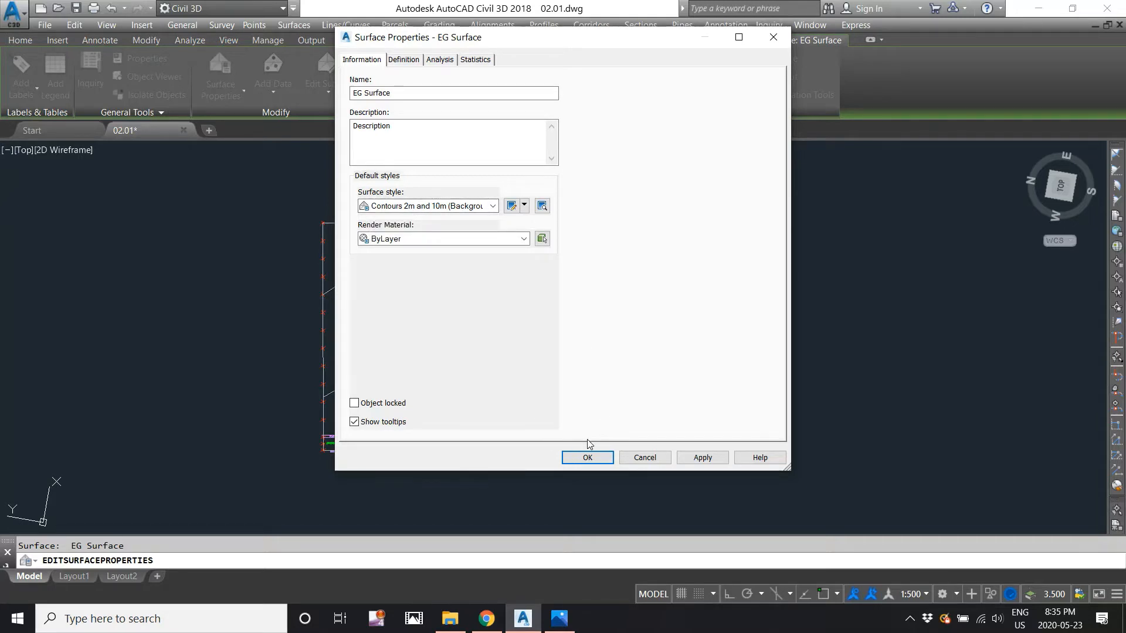
{"action": "left_click", "coordinate": [526, 210]}
{"action": "left_click", "coordinate": [540, 232]}
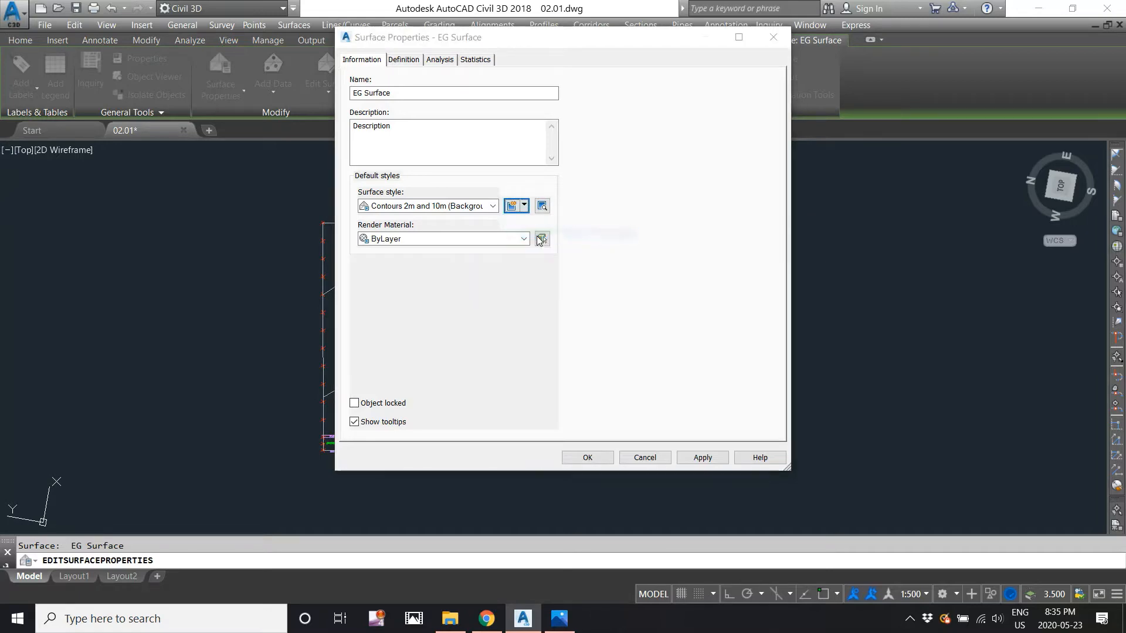
Rename the copied surface style "Contours 0.5m and 1m (Background)"
{"action": "left_click", "coordinate": [368, 165]}
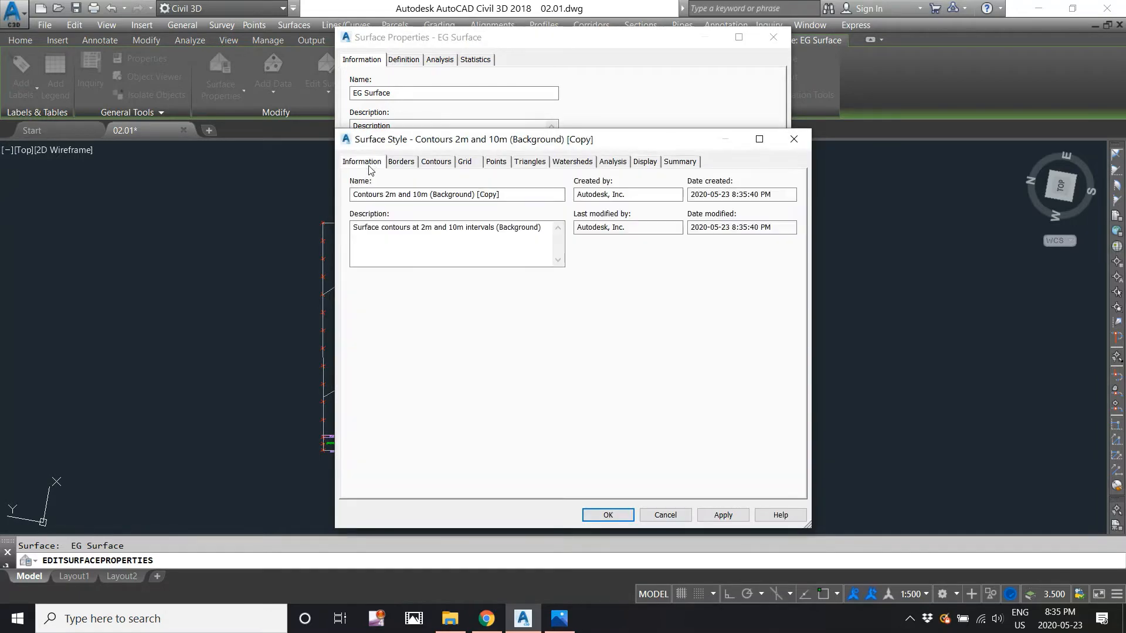
{"action": "left_click", "coordinate": [386, 196]}
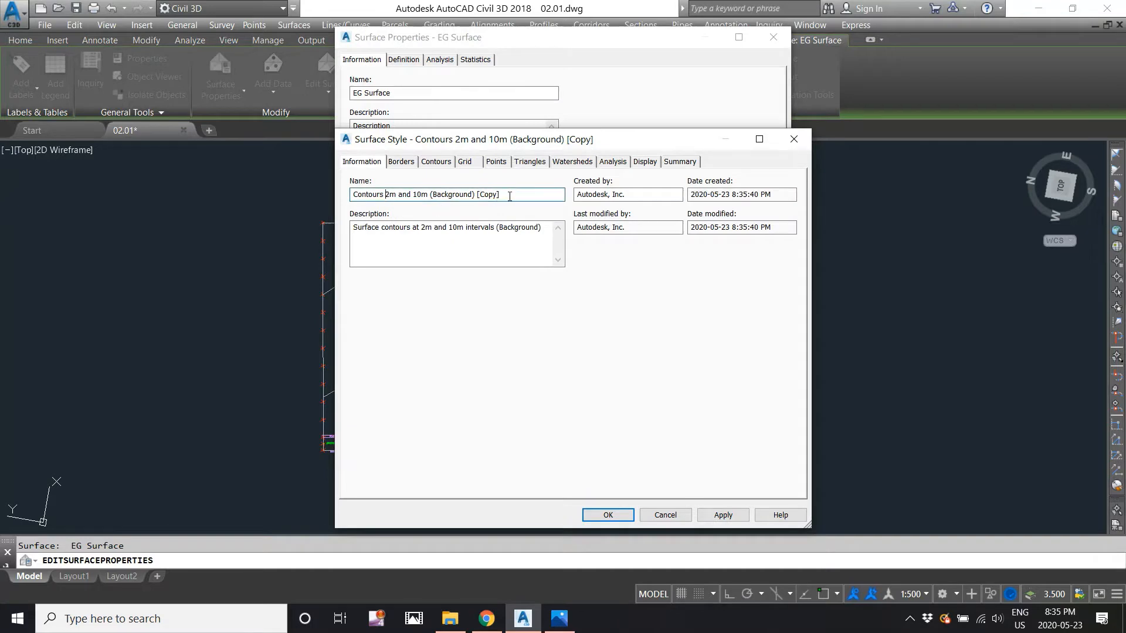
{"action": "left_click_drag", "start_coordinate": [510, 196], "coordinate": [389, 195]}
{"action": "left_click", "coordinate": [387, 196]}
{"action": "type", "text": "0.5"}
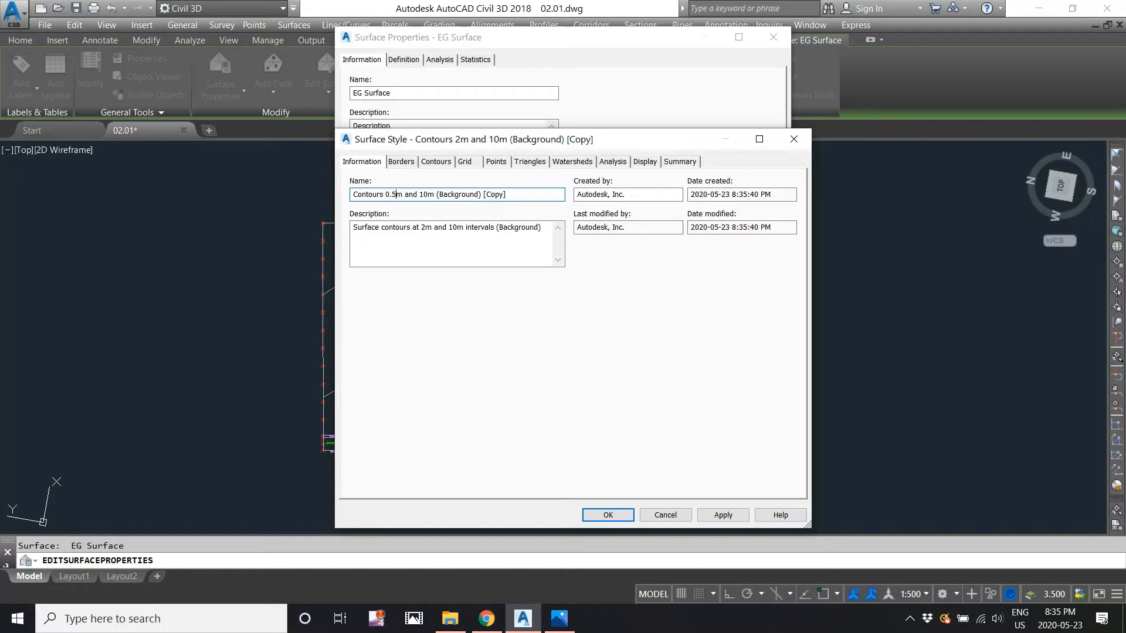
{"action": "left_click", "coordinate": [425, 196]}
{"action": "key", "text": "BackSpace"}
{"action": "key", "text": "BackSpace"}
{"action": "type", "text": "1"}
{"action": "left_click_drag", "start_coordinate": [478, 195], "coordinate": [542, 195]}
{"action": "key", "text": "BackSpace"}
Set the style's contour intervals to 0.5 m minor and 1 m major
{"action": "left_click", "coordinate": [442, 167]}
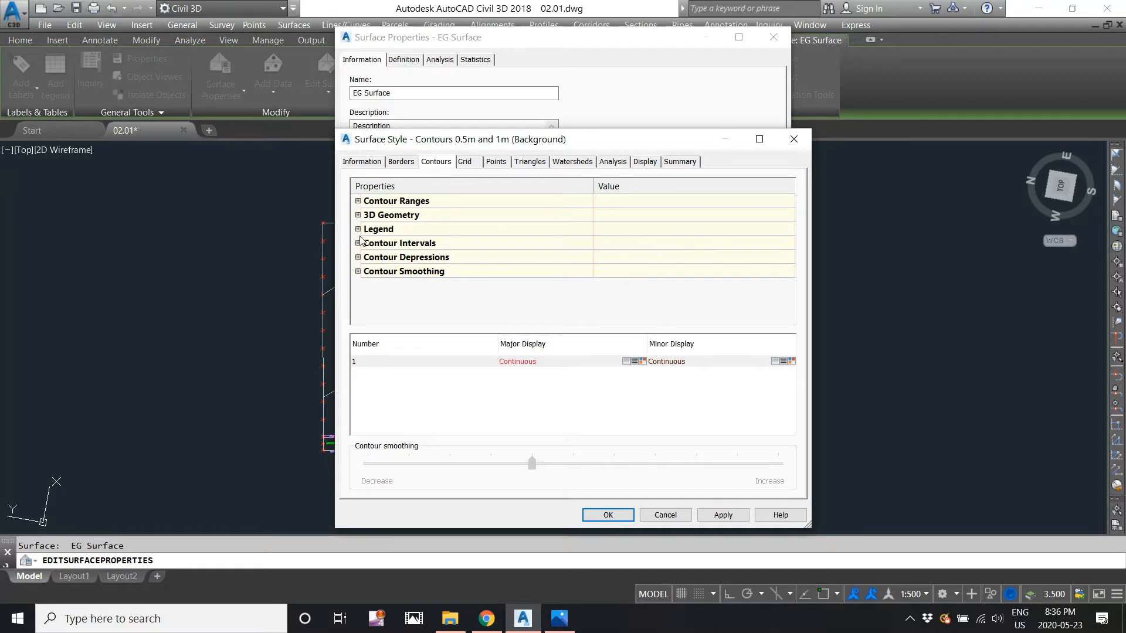
{"action": "left_click", "coordinate": [359, 245]}
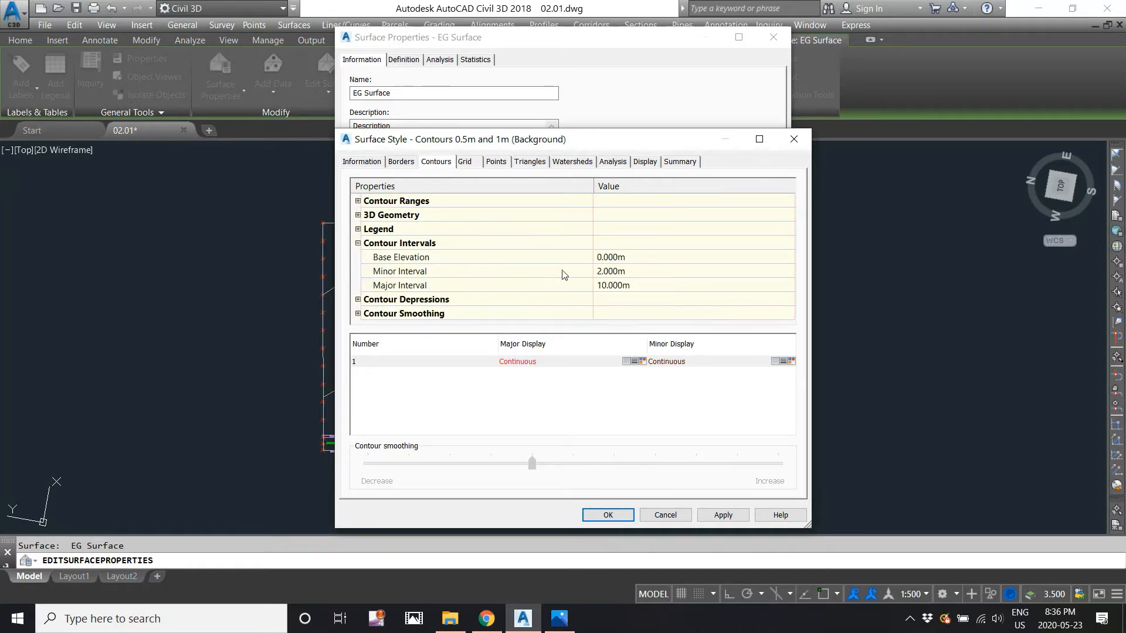
{"action": "left_click", "coordinate": [612, 270]}
{"action": "type", "text": "0"}
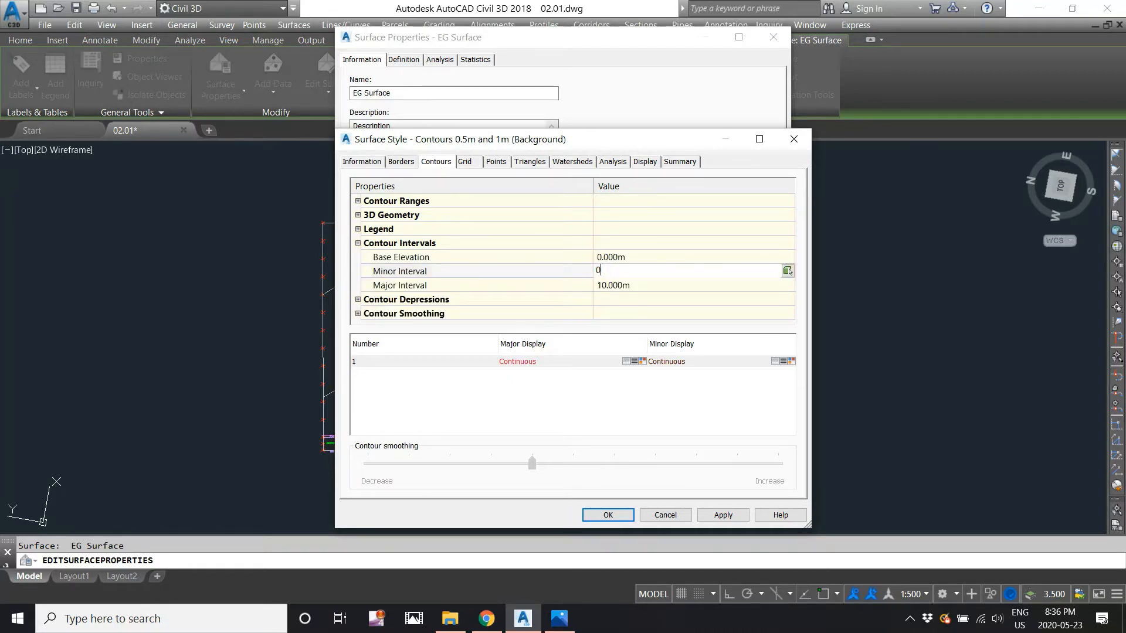
{"action": "type", "text": ".5"}
{"action": "left_click", "coordinate": [638, 287]}
{"action": "type", "text": "1"}
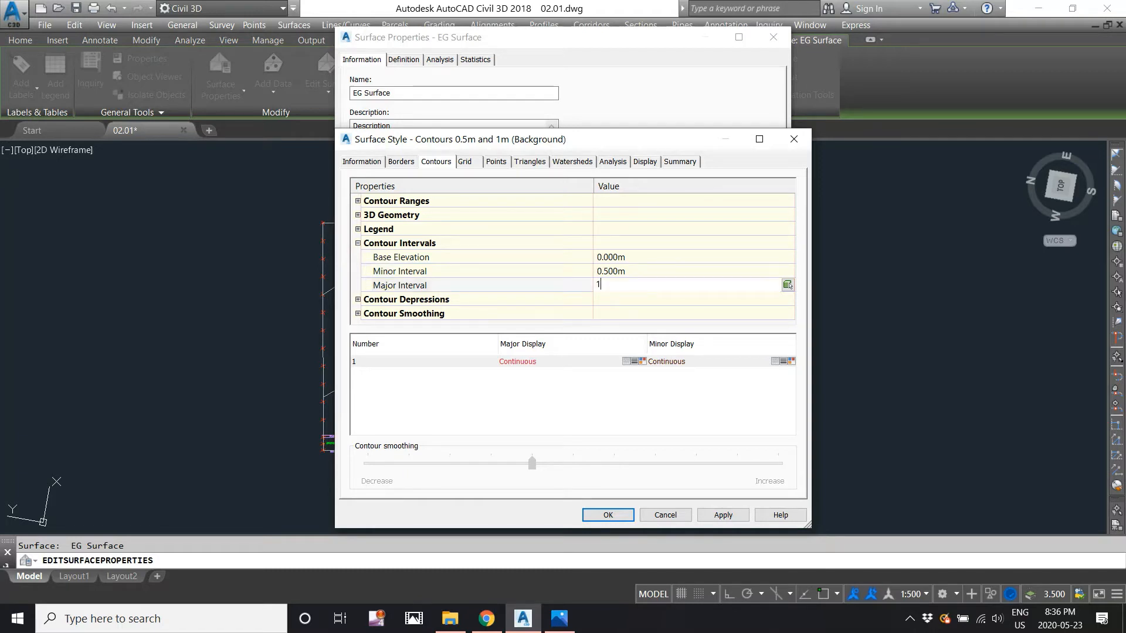
Turn off the visibility of the Border component in the style's plan view display
{"action": "left_click", "coordinate": [642, 167]}
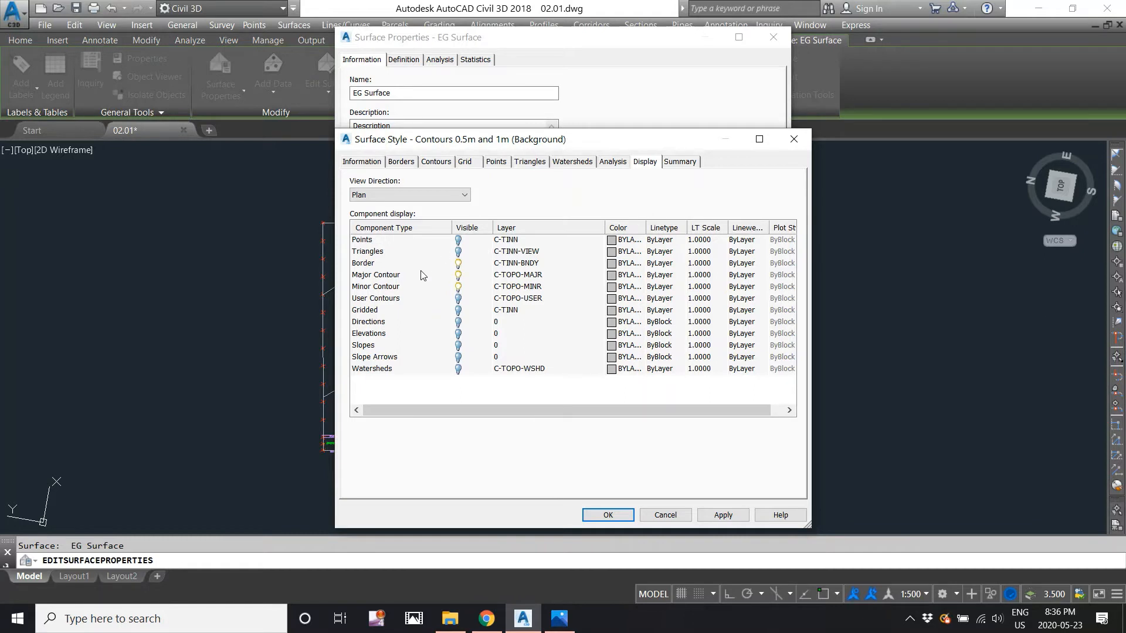
{"action": "left_click", "coordinate": [458, 265]}
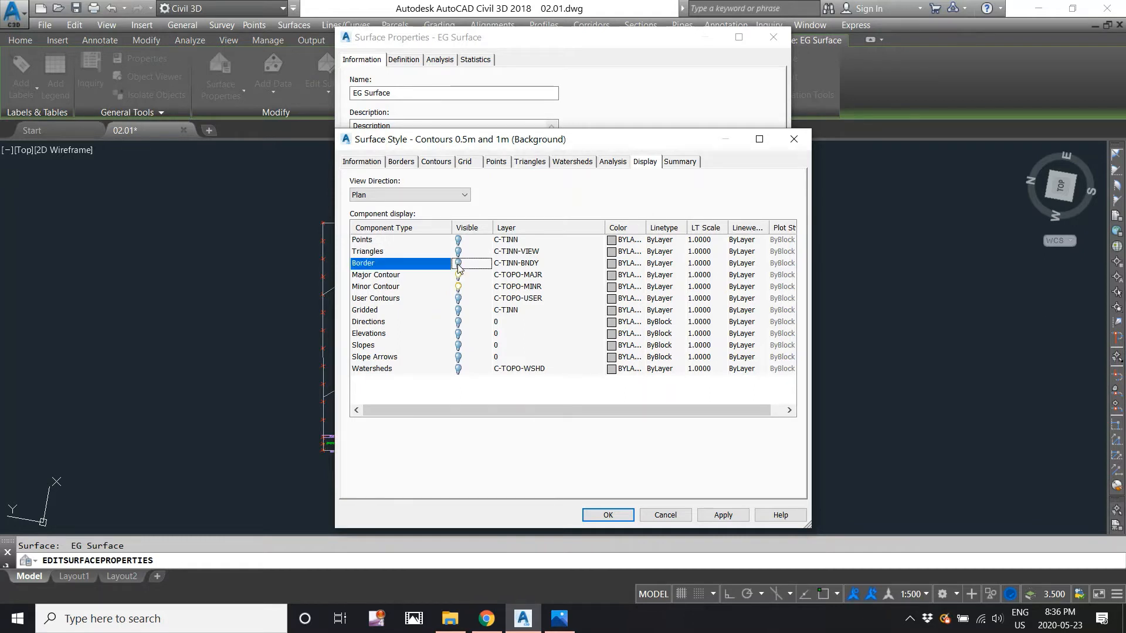
{"action": "left_click", "coordinate": [387, 287]}
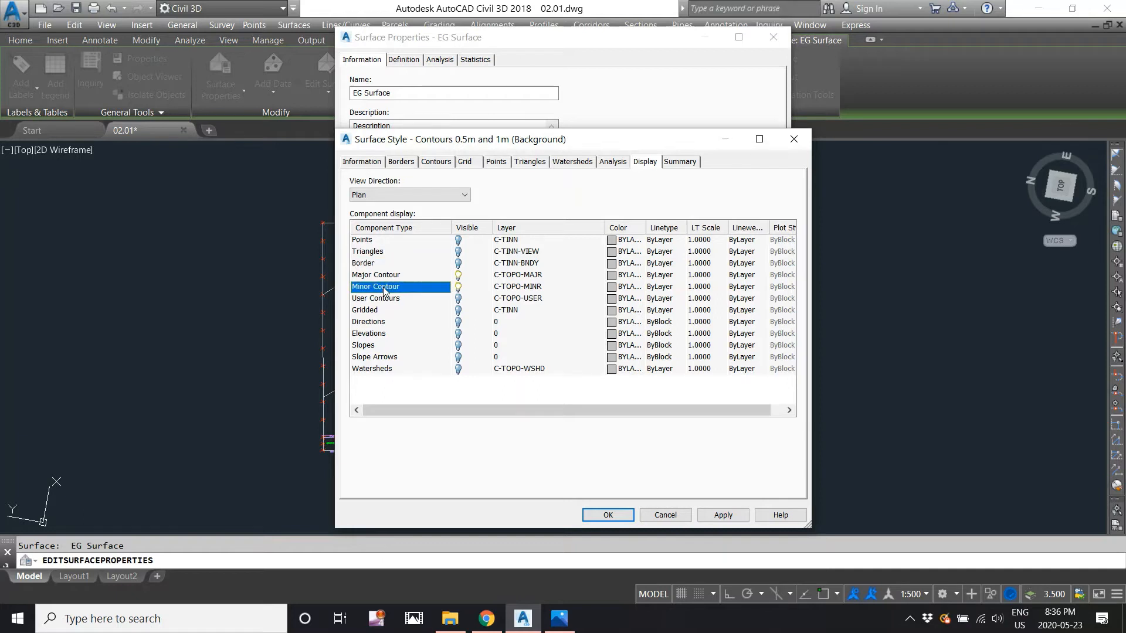
{"action": "left_click", "coordinate": [391, 276]}
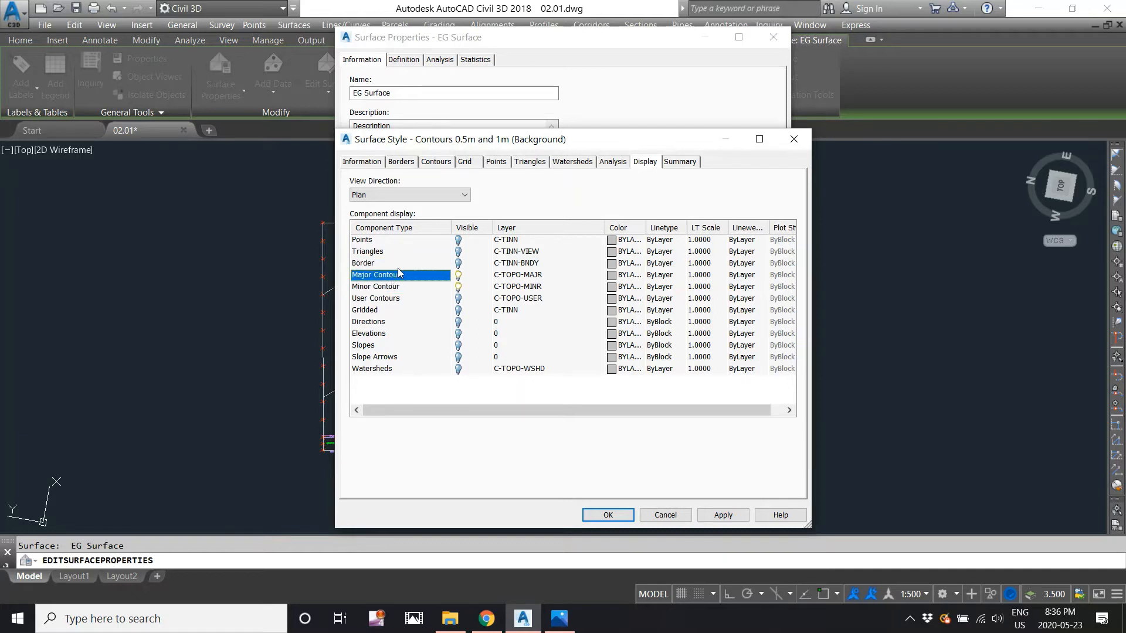
{"action": "left_click", "coordinate": [391, 264]}
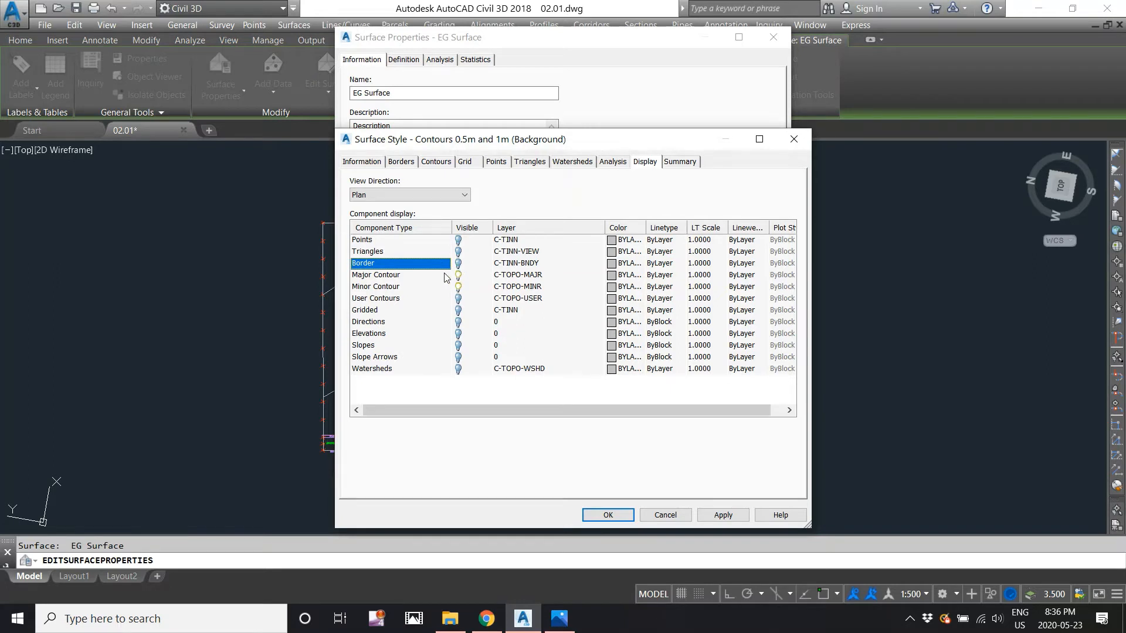
Set the Minor Contour colour to 11 and accept the surface style and surface properties
{"action": "left_click", "coordinate": [415, 289]}
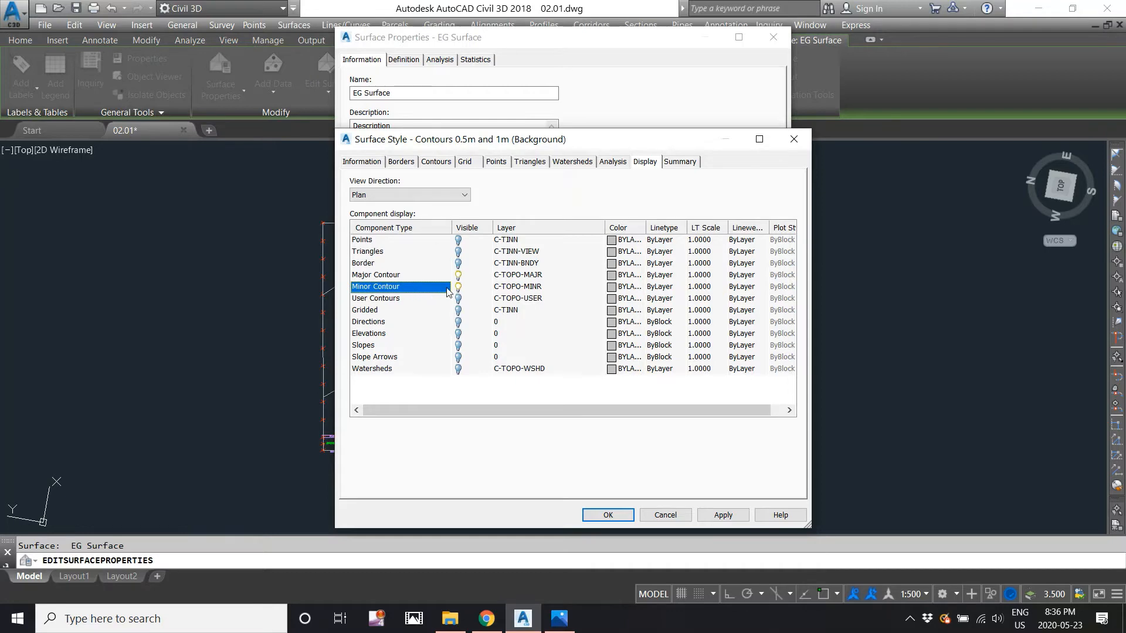
{"action": "left_click", "coordinate": [611, 289]}
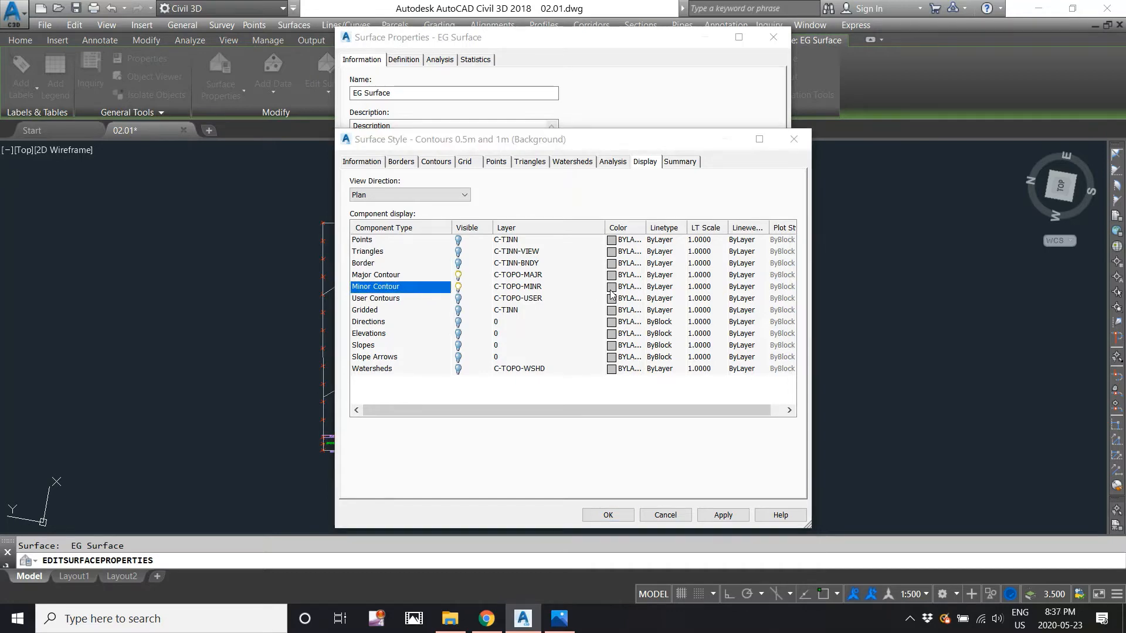
{"action": "type", "text": "11"}
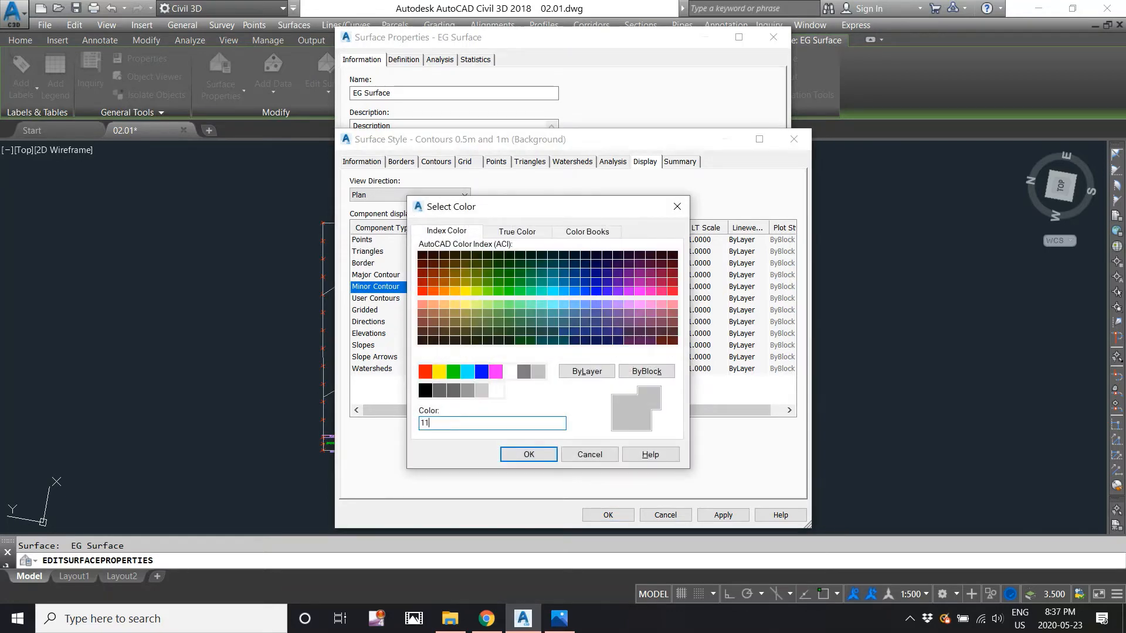
{"action": "left_click", "coordinate": [529, 455]}
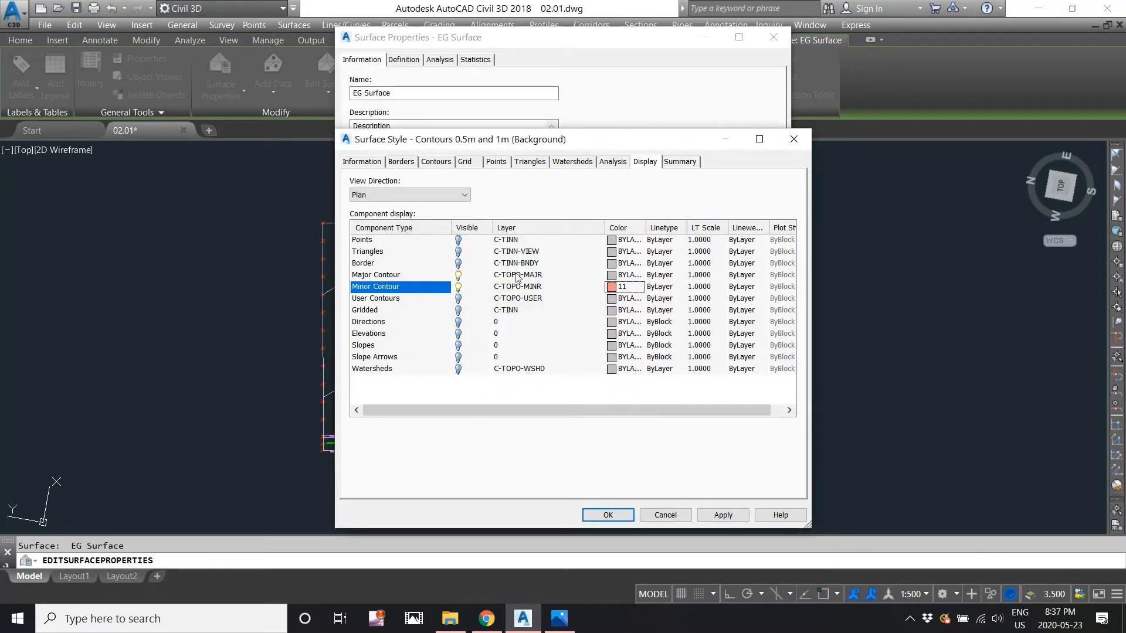
{"action": "left_click", "coordinate": [621, 519]}
{"action": "left_click", "coordinate": [588, 457]}
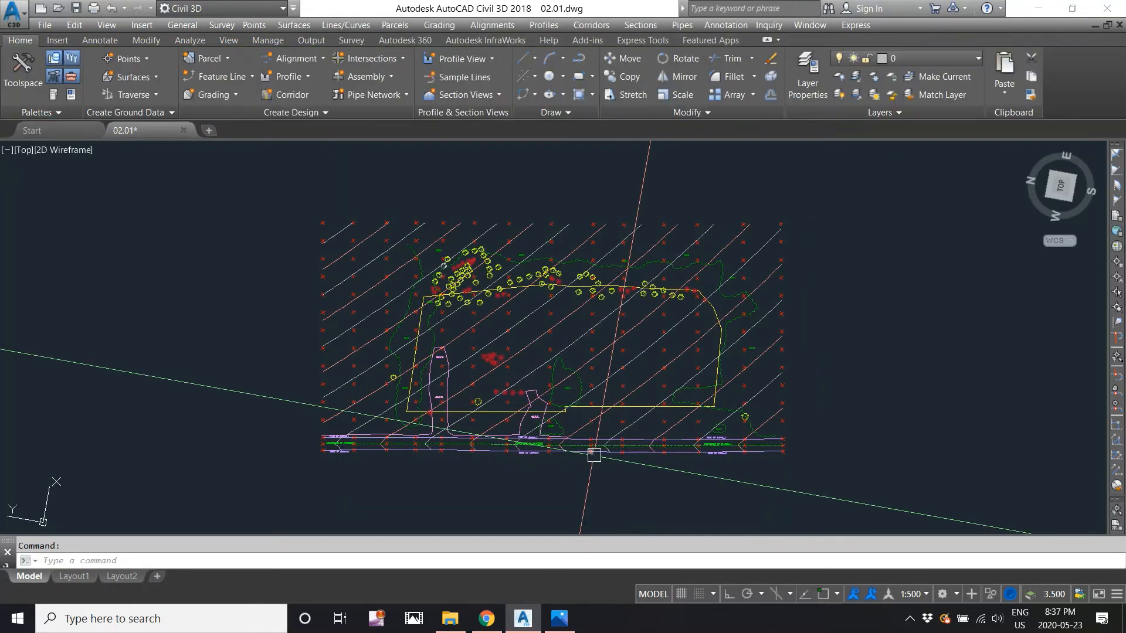
Add multiple contour labels along a diagonal line crossing the lower-left edge of EG Surface
{"action": "scroll", "coordinate": [383, 387], "scroll_direction": "up", "scroll_amount": 2}
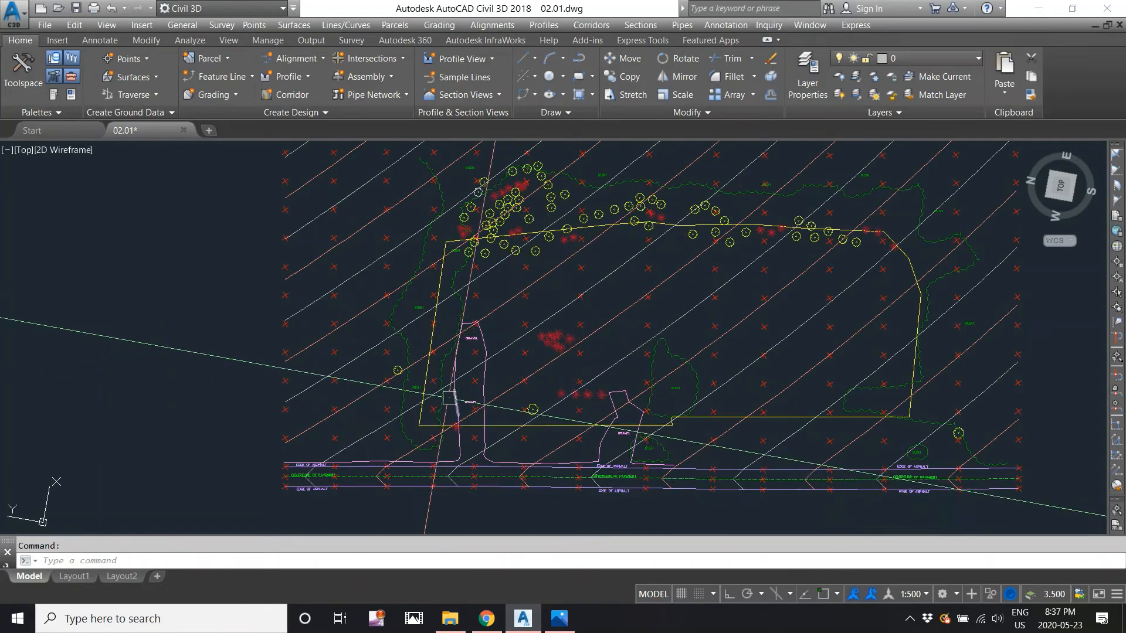
{"action": "scroll", "coordinate": [449, 398], "scroll_direction": "down", "scroll_amount": 2}
{"action": "scroll", "coordinate": [431, 362], "scroll_direction": "up", "scroll_amount": 2}
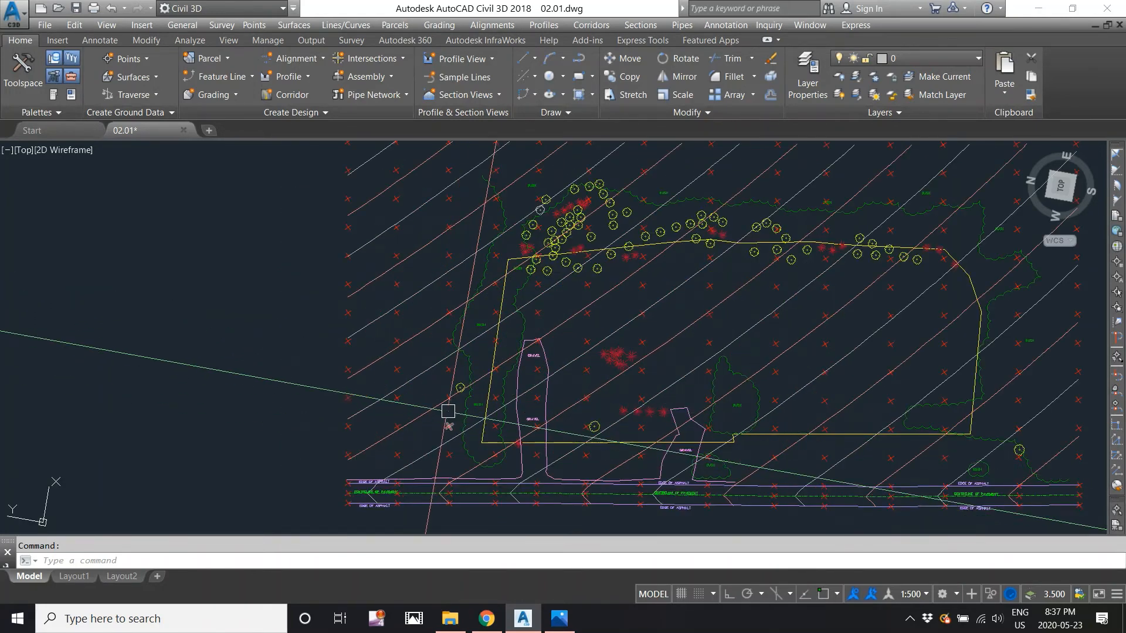
{"action": "middle_click_drag", "start_coordinate": [463, 397], "coordinate": [454, 414]}
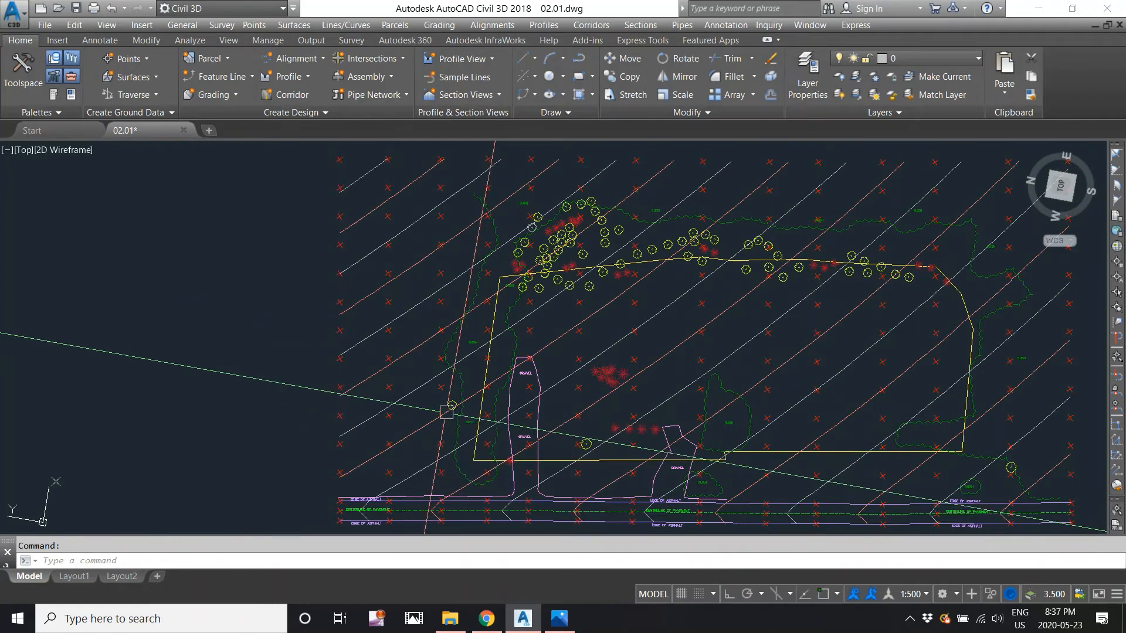
{"action": "left_click", "coordinate": [303, 27]}
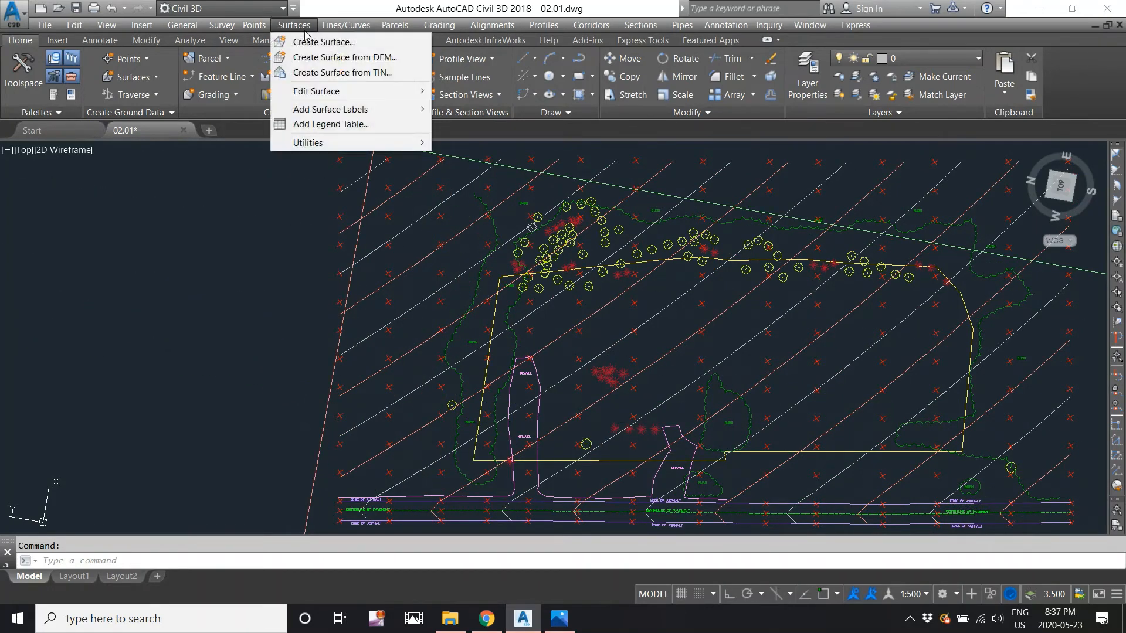
{"action": "mouse_move", "coordinate": [342, 116]}
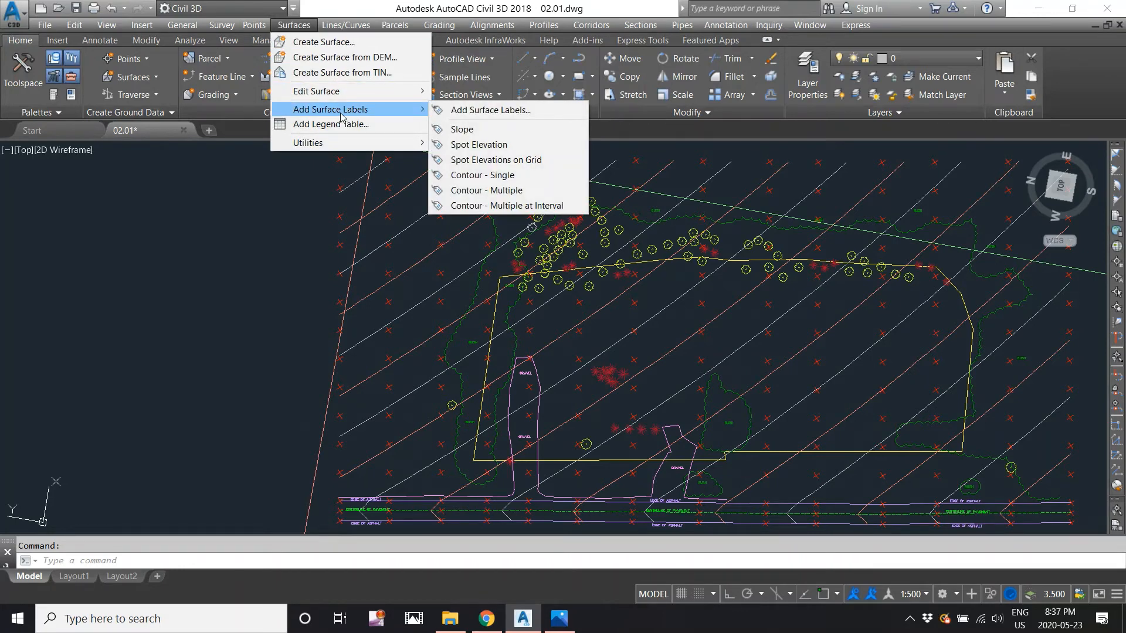
{"action": "left_click", "coordinate": [458, 191]}
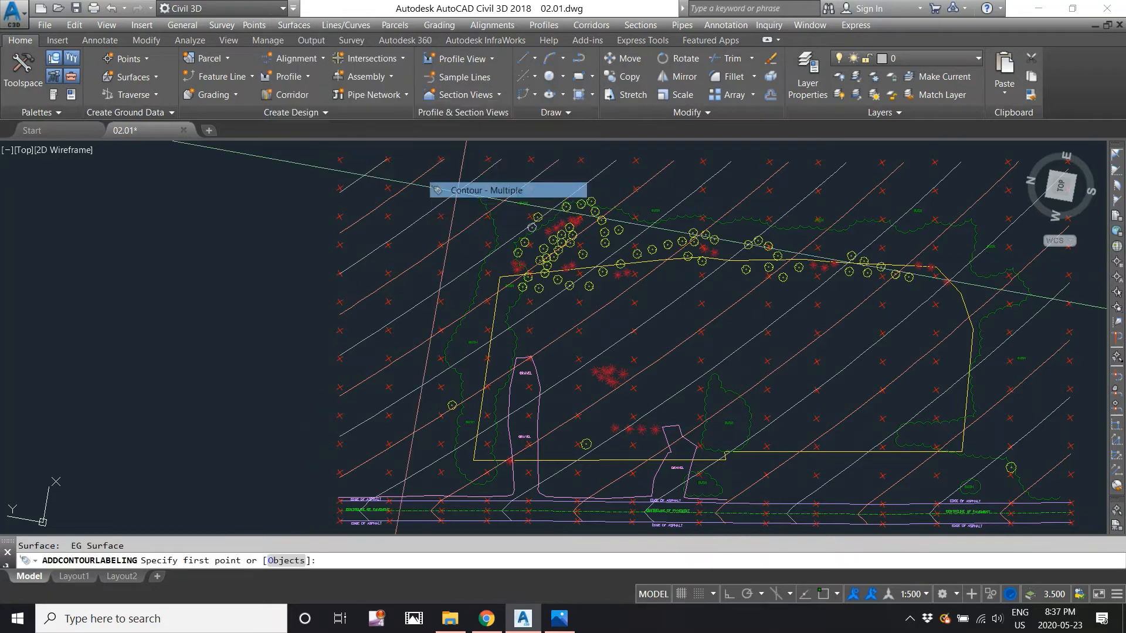
{"action": "left_click", "coordinate": [257, 216]}
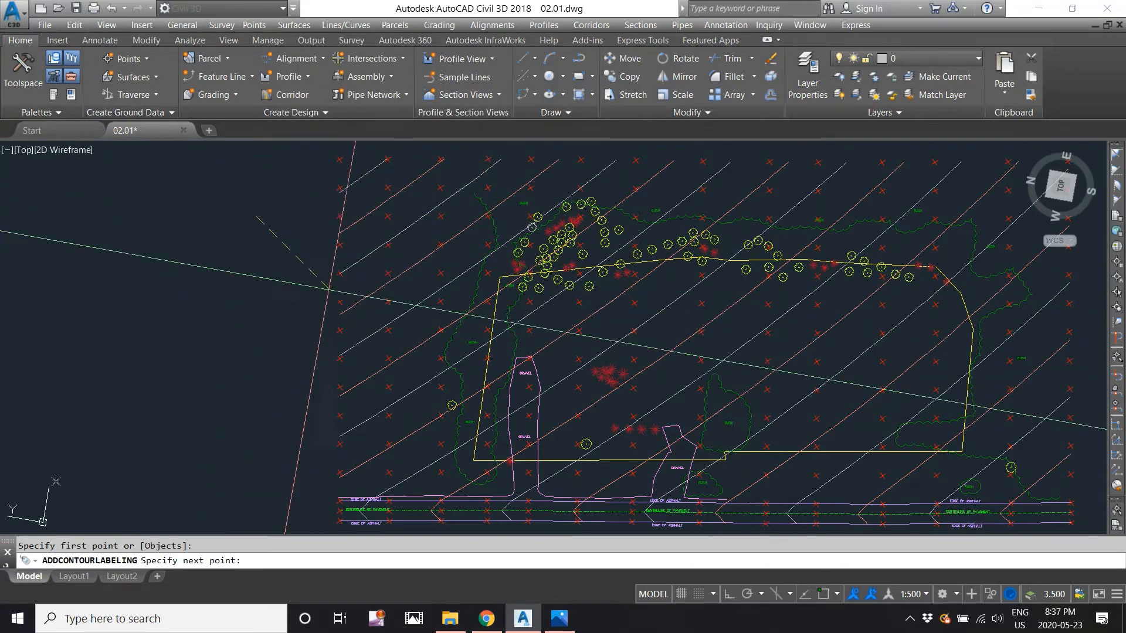
{"action": "left_click", "coordinate": [421, 455]}
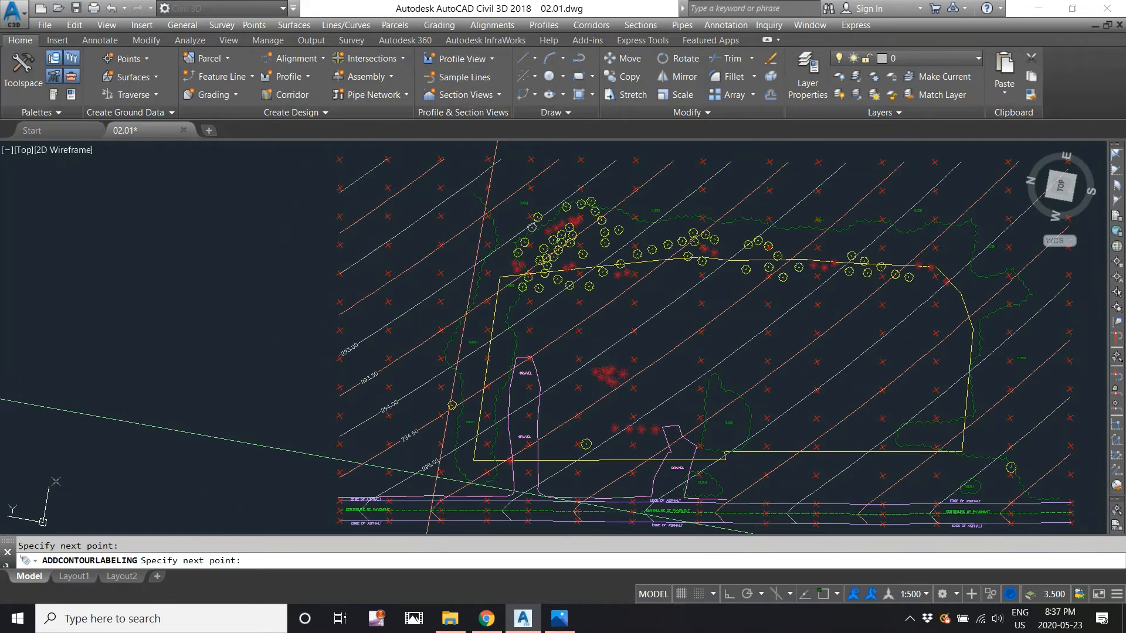
{"action": "key", "text": "Escape"}
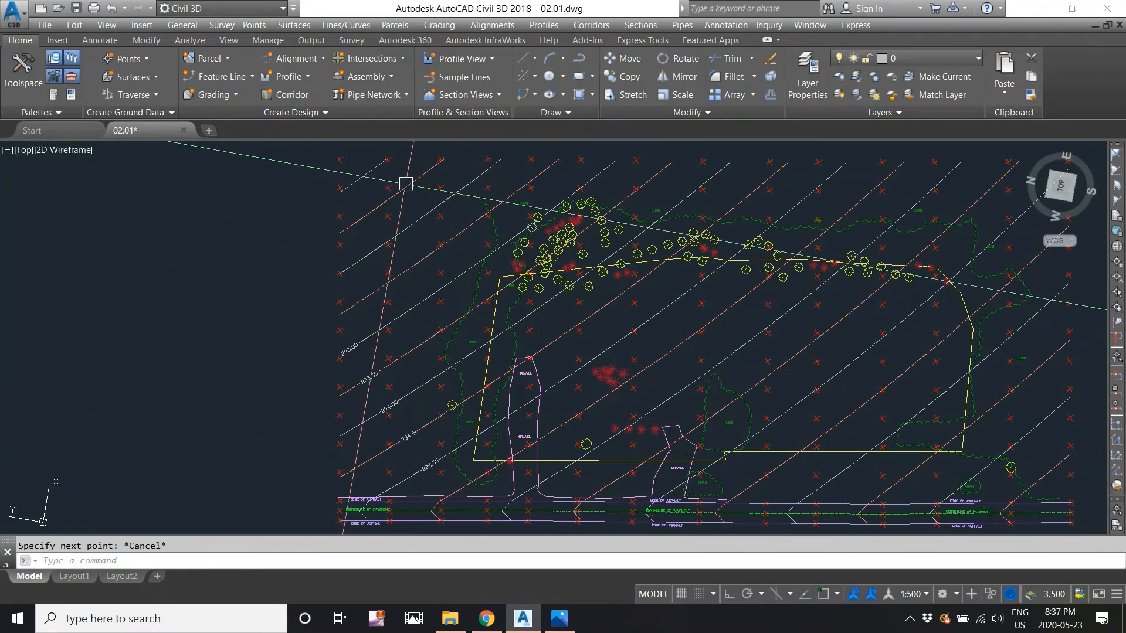
Label the contours along a second diagonal line from above the surface's upper middle edge to the site boundary's lower-right corner
{"action": "middle_click_drag", "start_coordinate": [503, 168], "coordinate": [453, 206]}
{"action": "right_click", "coordinate": [499, 180]}
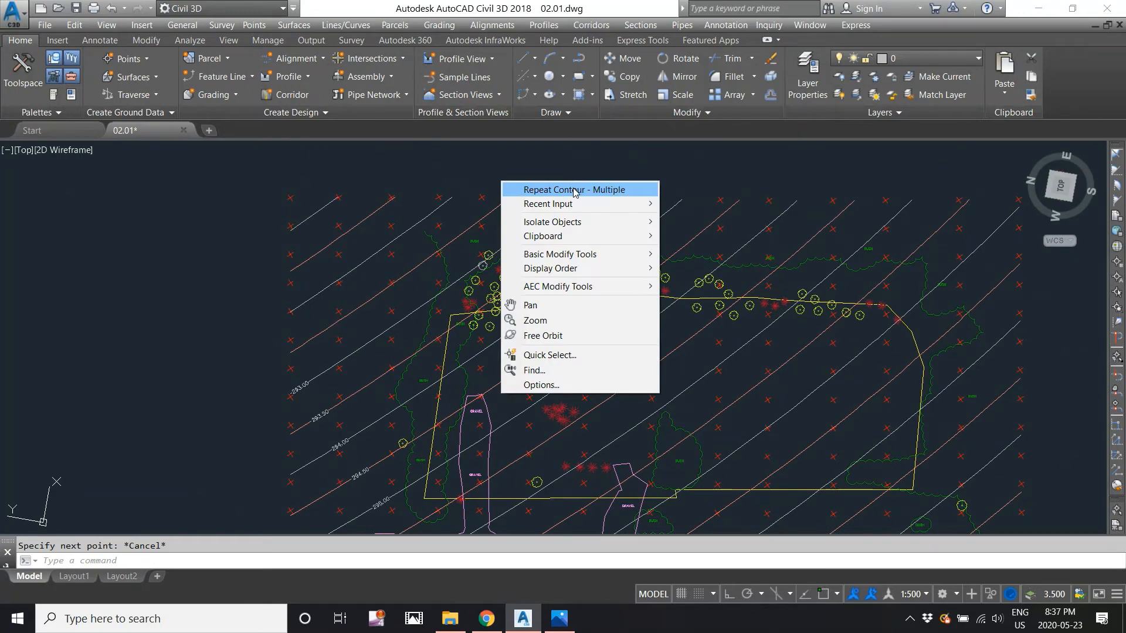
{"action": "left_click", "coordinate": [574, 189]}
{"action": "left_click", "coordinate": [620, 166]}
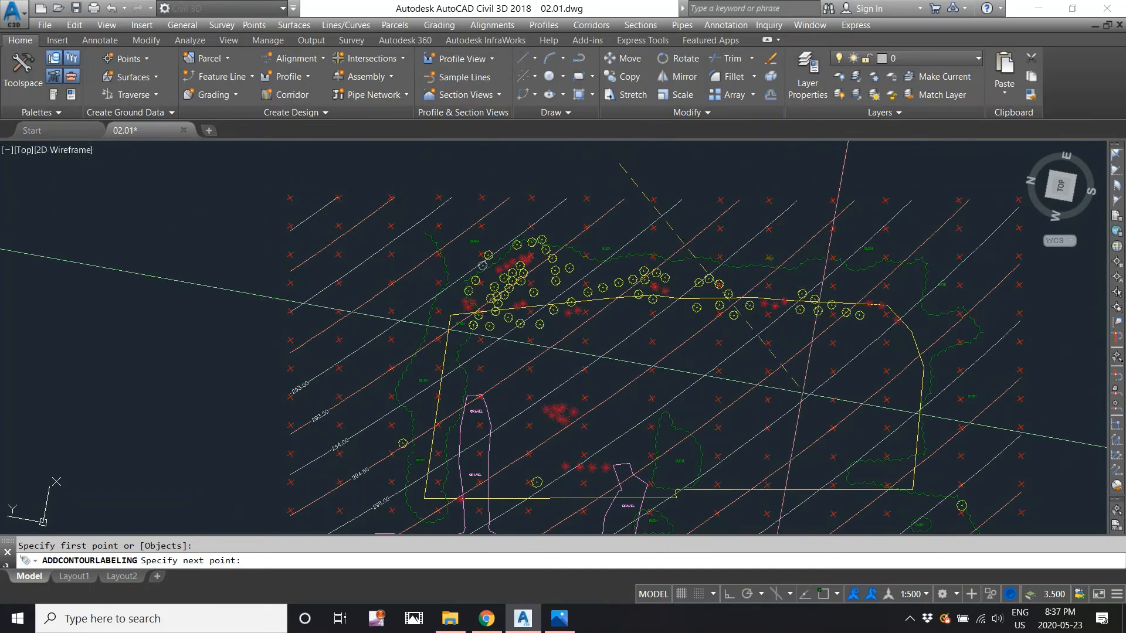
{"action": "left_click", "coordinate": [908, 486]}
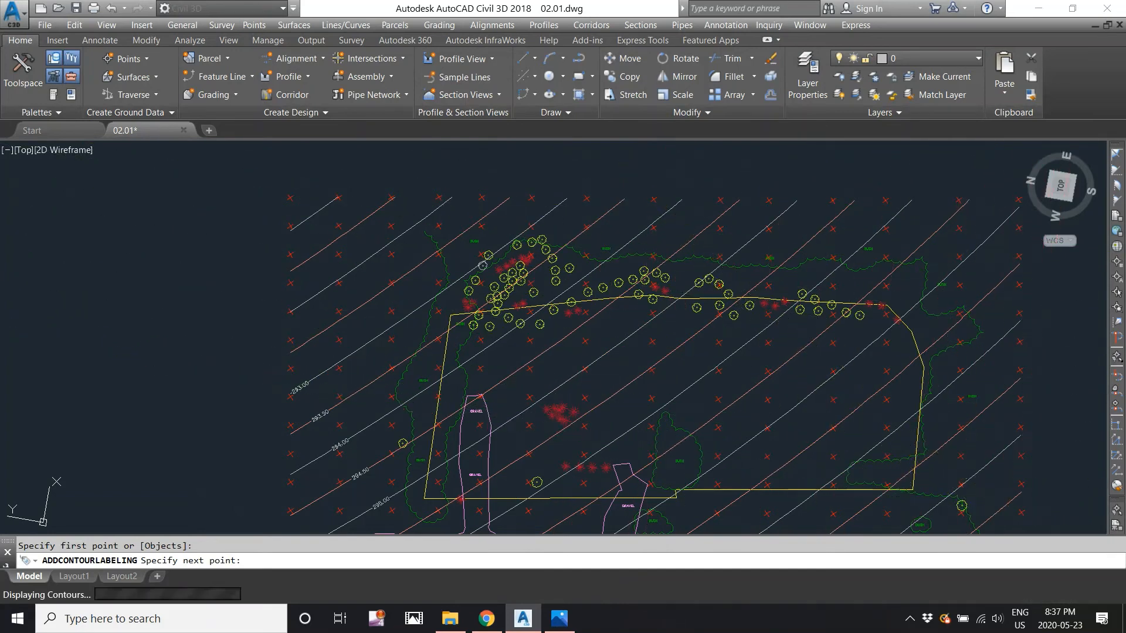
{"action": "key", "text": "Escape"}
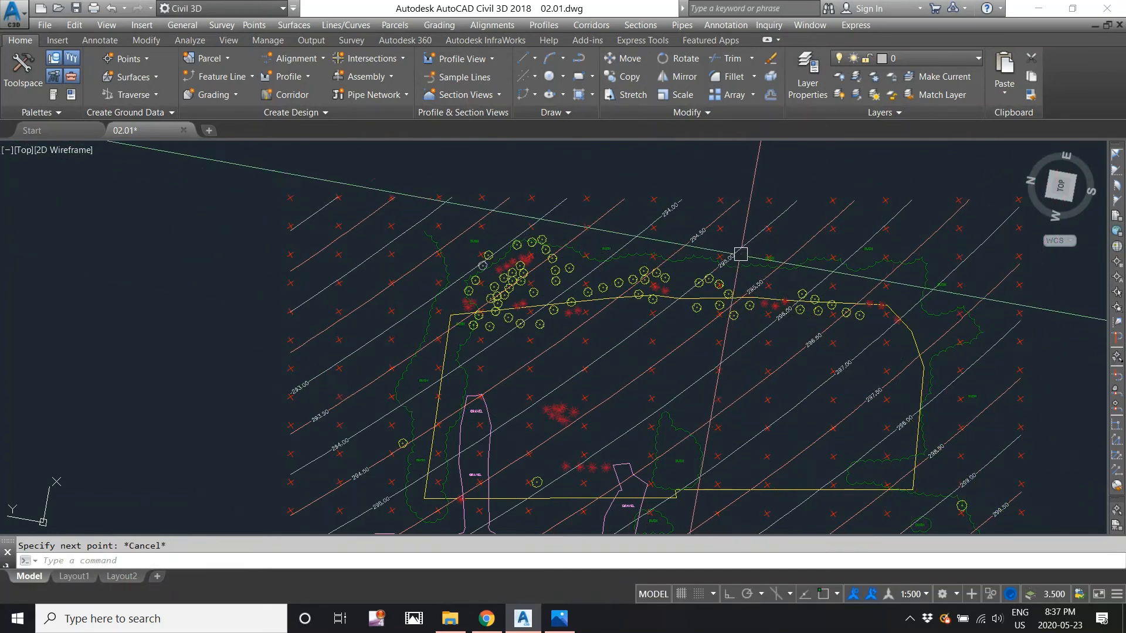
Examine the new contour elevation labels and the surface information across EG Surface
{"action": "scroll", "coordinate": [740, 254], "scroll_direction": "up", "scroll_amount": 4}
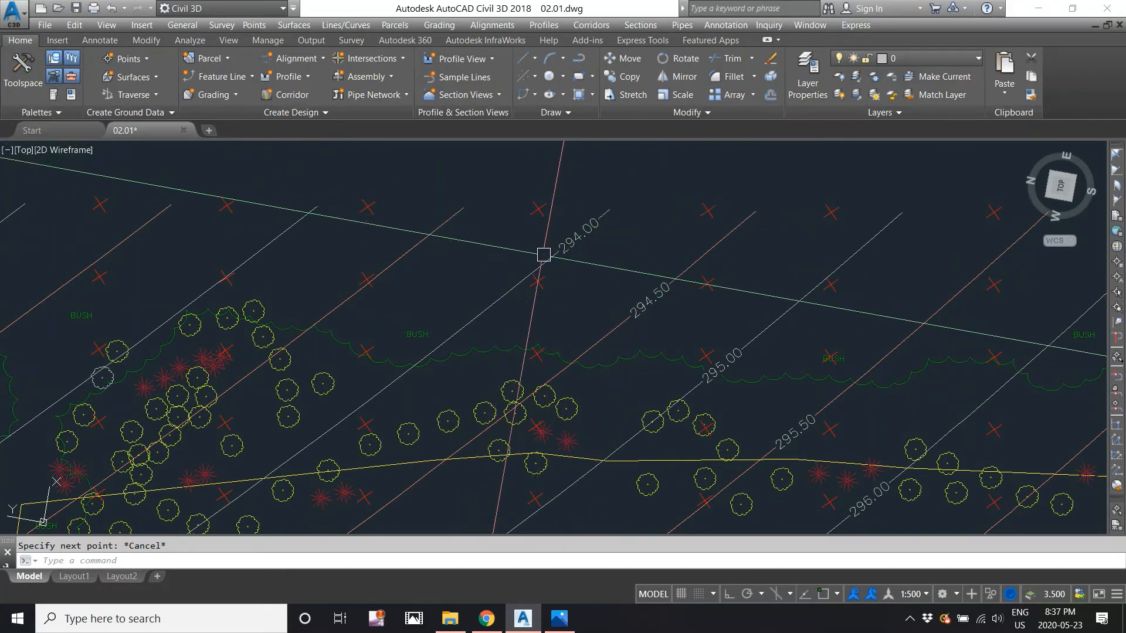
{"action": "mouse_move", "coordinate": [544, 255]}
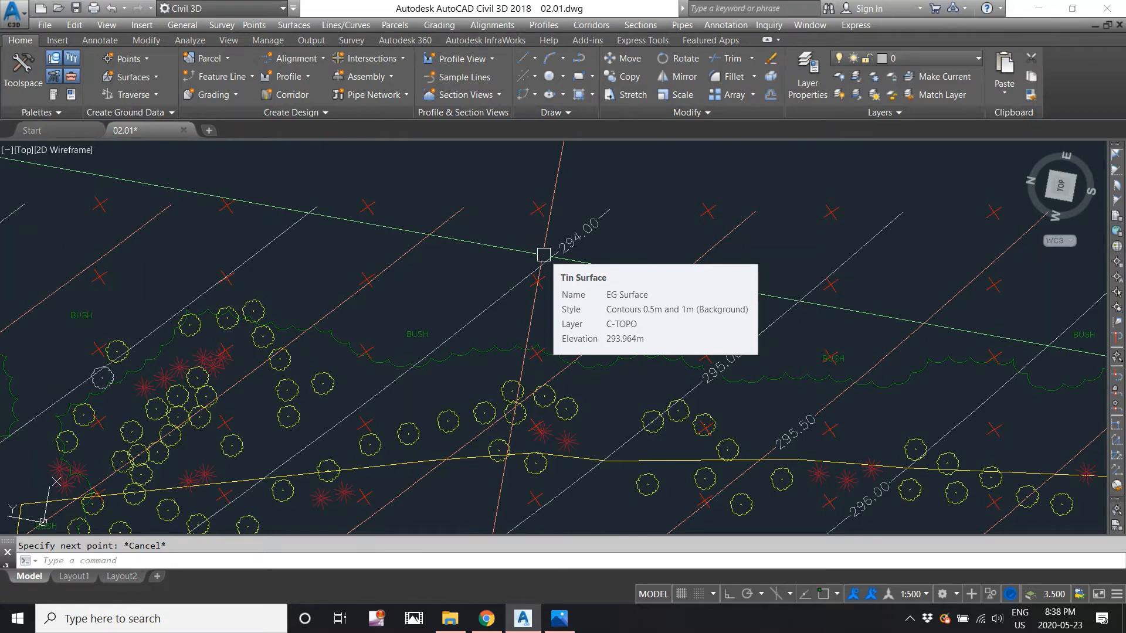
{"action": "scroll", "coordinate": [604, 244], "scroll_direction": "down", "scroll_amount": 3}
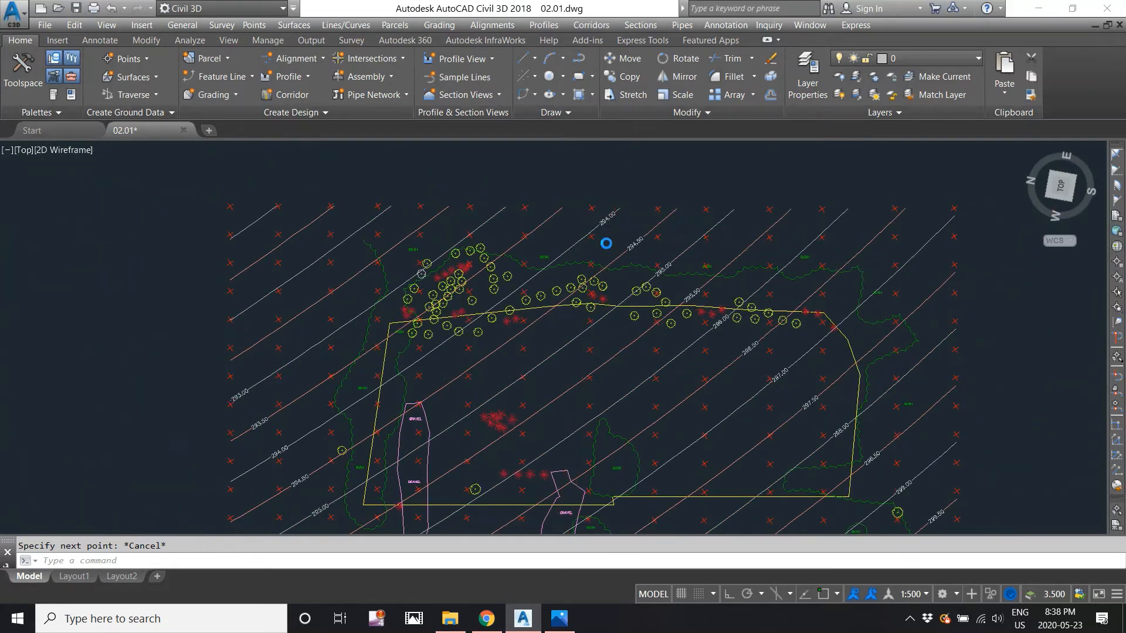
{"action": "scroll", "coordinate": [671, 199], "scroll_direction": "up", "scroll_amount": 3}
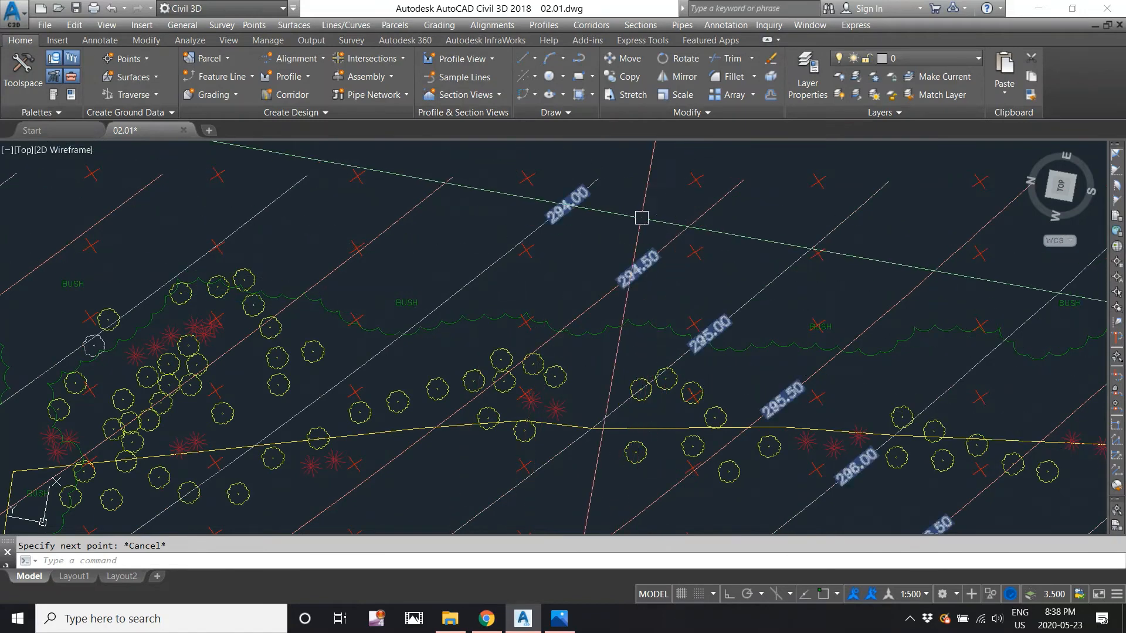
{"action": "scroll", "coordinate": [689, 309], "scroll_direction": "down", "scroll_amount": 2}
{"action": "middle_click_drag", "start_coordinate": [684, 322], "coordinate": [721, 288]}
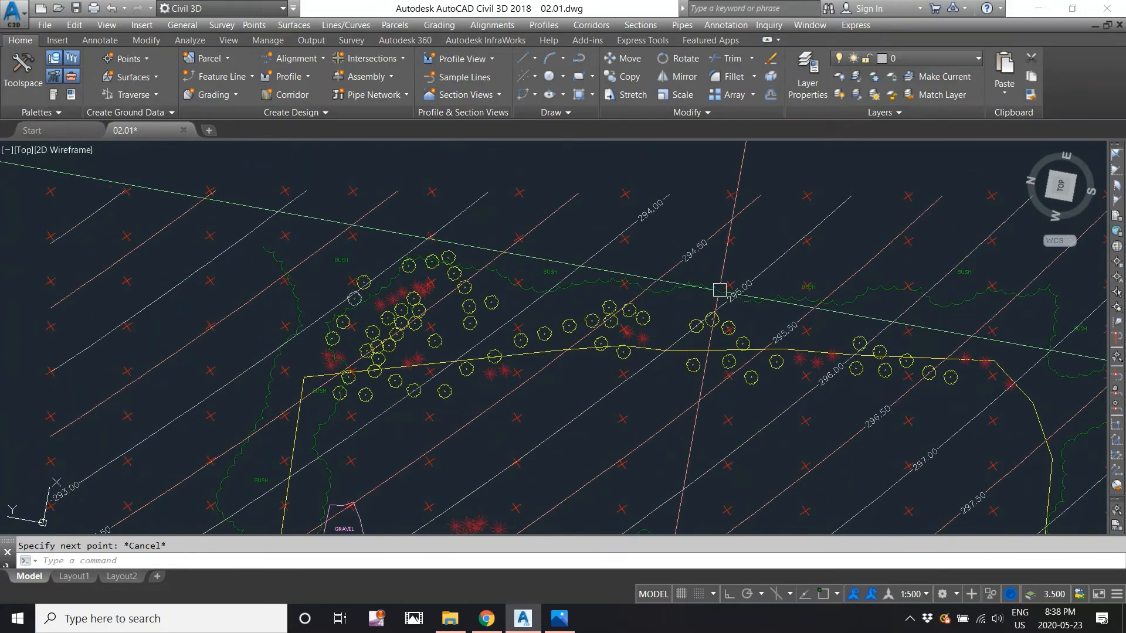
{"action": "scroll", "coordinate": [647, 295], "scroll_direction": "down", "scroll_amount": 2}
{"action": "middle_click_drag", "start_coordinate": [602, 353], "coordinate": [632, 301]}
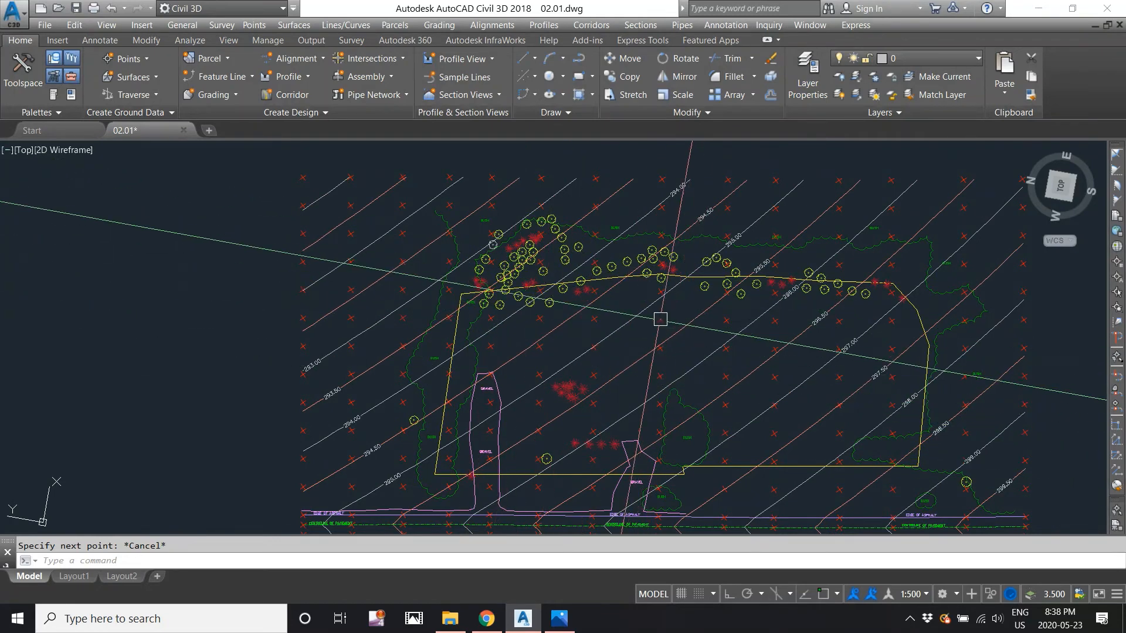
Select all COGO points similar to one grid point inside the site boundary to show the surface's source points, and clear the selection
{"action": "scroll", "coordinate": [661, 374], "scroll_direction": "up", "scroll_amount": 2}
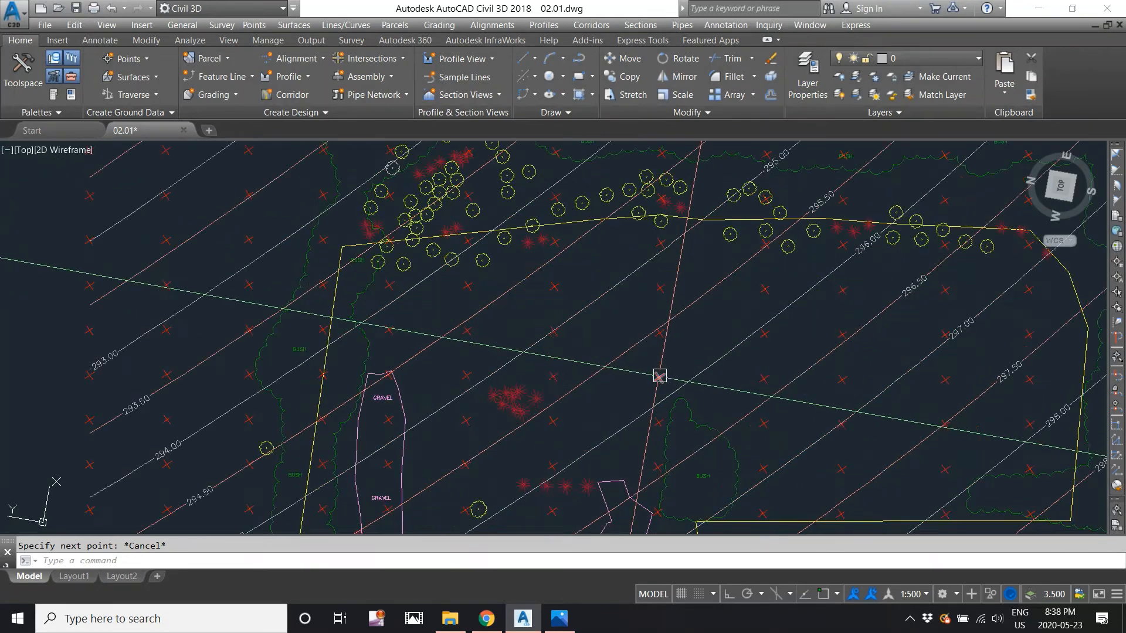
{"action": "left_click", "coordinate": [659, 371]}
{"action": "right_click", "coordinate": [620, 346]}
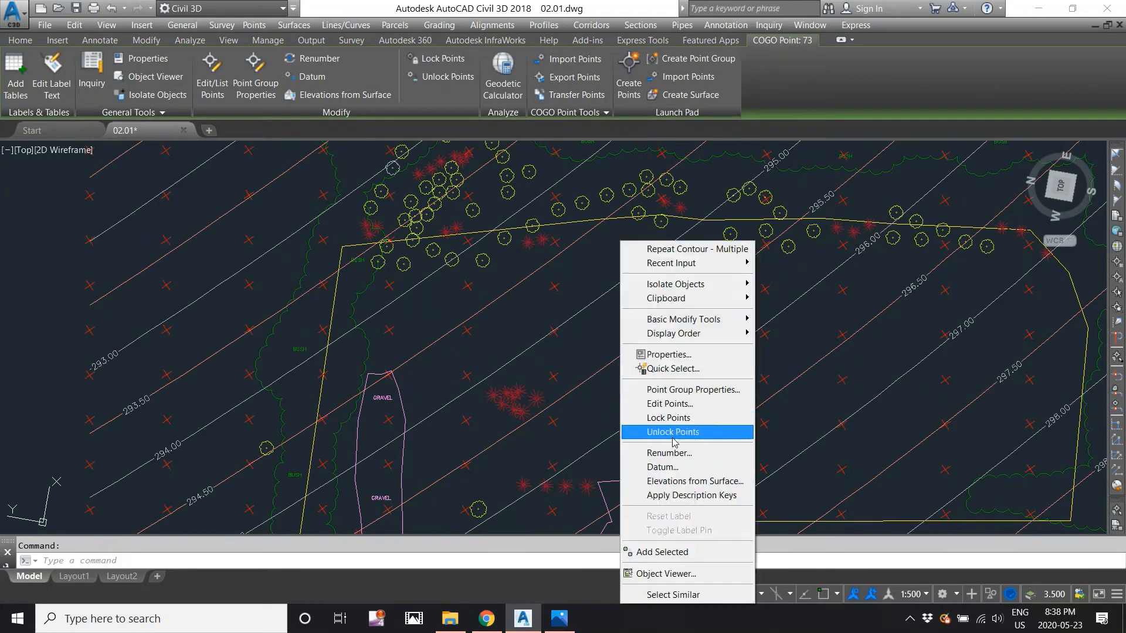
{"action": "left_click", "coordinate": [672, 595]}
{"action": "scroll", "coordinate": [595, 377], "scroll_direction": "down", "scroll_amount": 3}
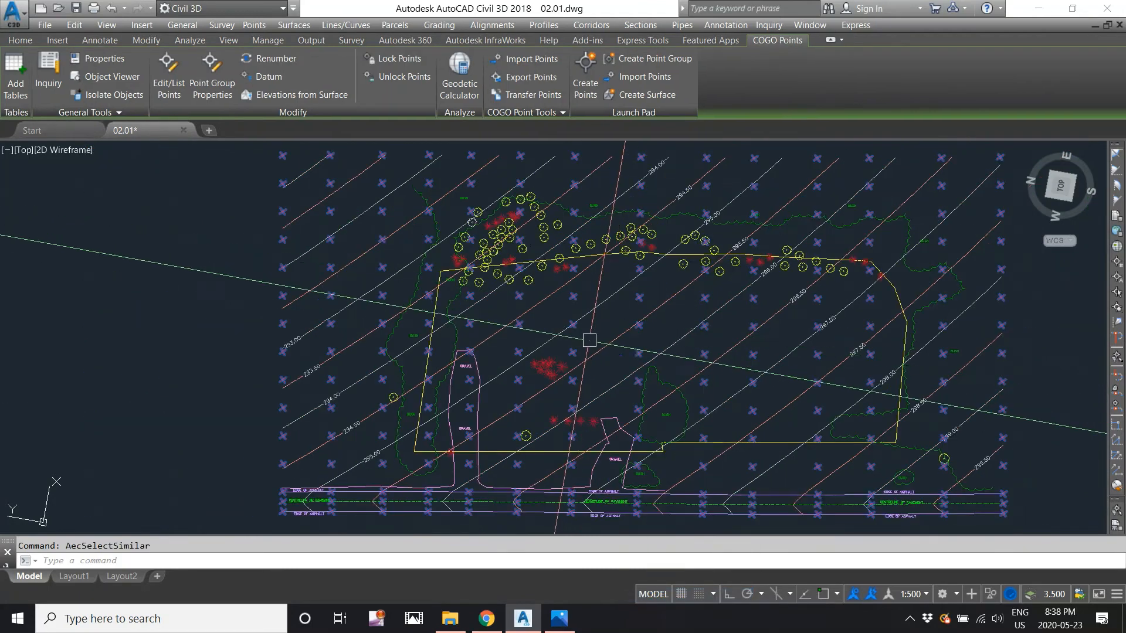
{"action": "key", "text": "Escape"}
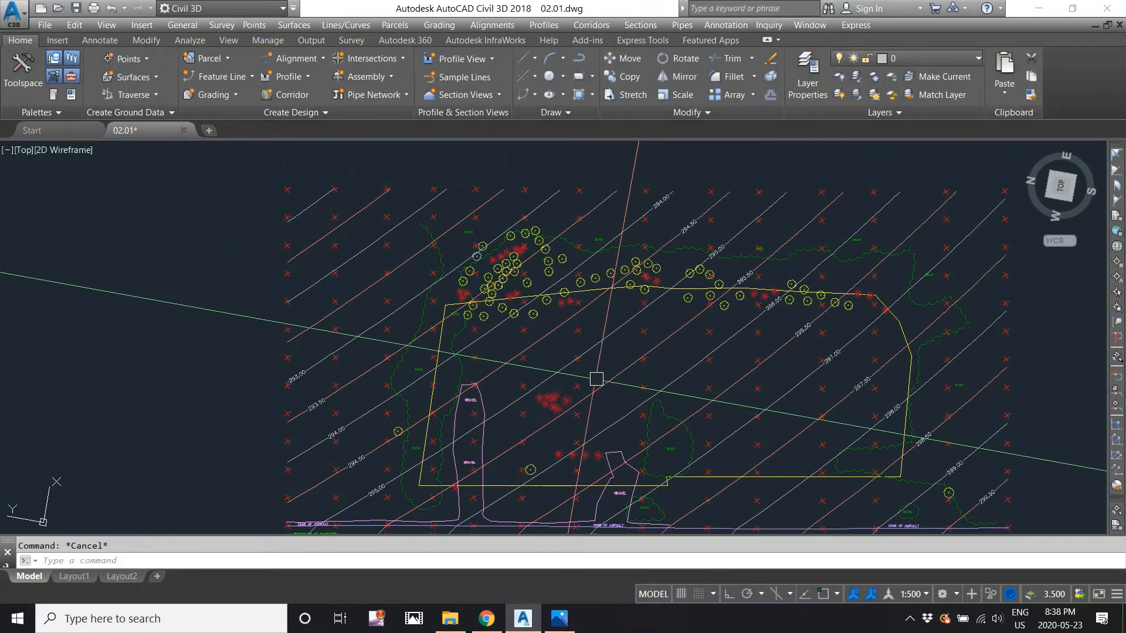
{"action": "middle_click_drag", "start_coordinate": [594, 377], "coordinate": [564, 350]}
Check the EG Surface elevation at a spot between the 296.50 and 297.00 contours, away from the survey points
{"action": "mouse_move", "coordinate": [588, 340]}
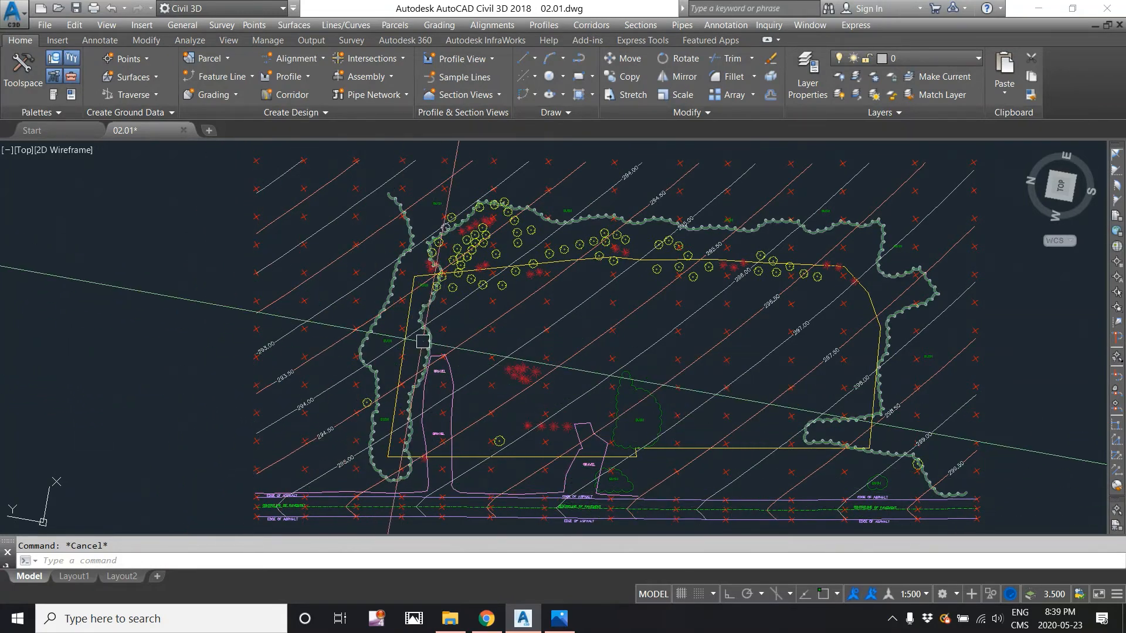
{"action": "scroll", "coordinate": [683, 342], "scroll_direction": "up", "scroll_amount": 4}
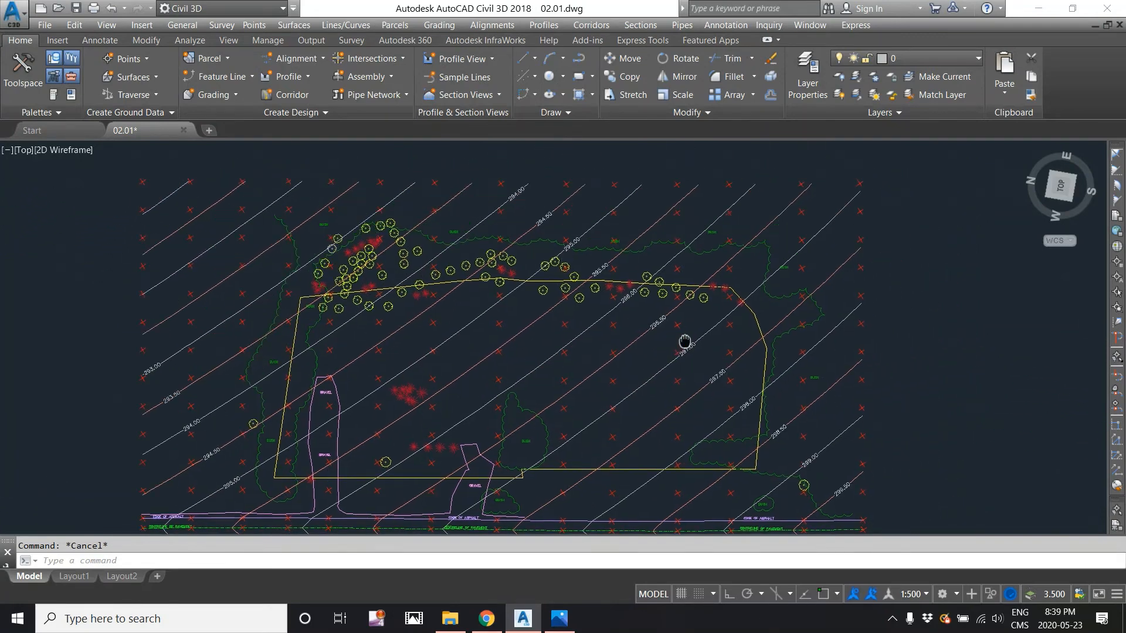
{"action": "scroll", "coordinate": [692, 310], "scroll_direction": "up", "scroll_amount": 4}
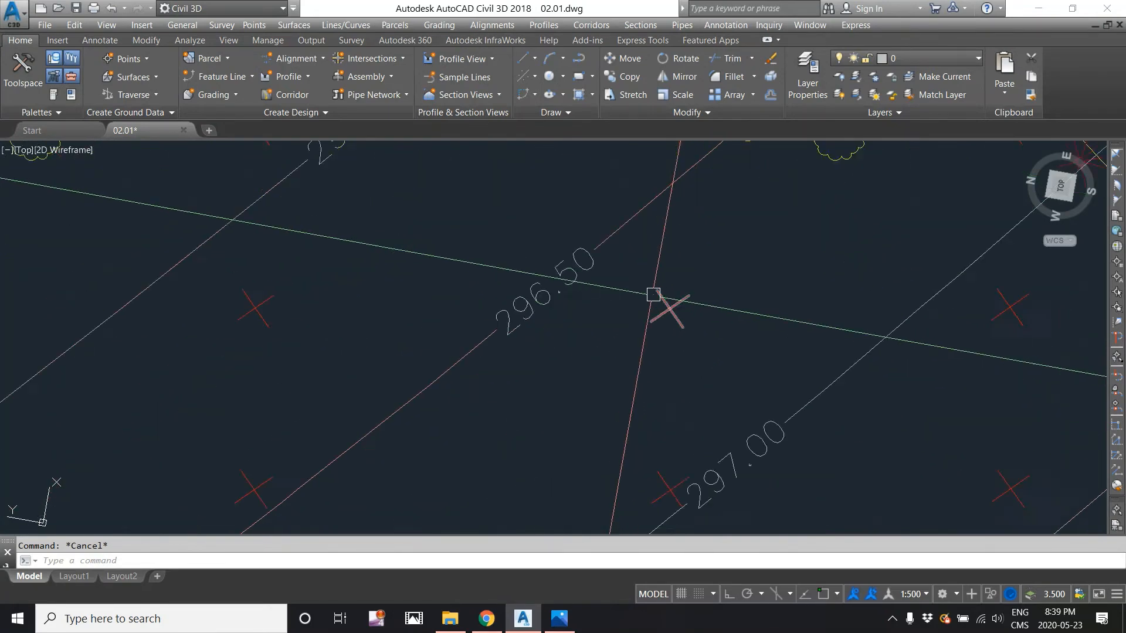
{"action": "middle_click_drag", "start_coordinate": [786, 326], "coordinate": [733, 334]}
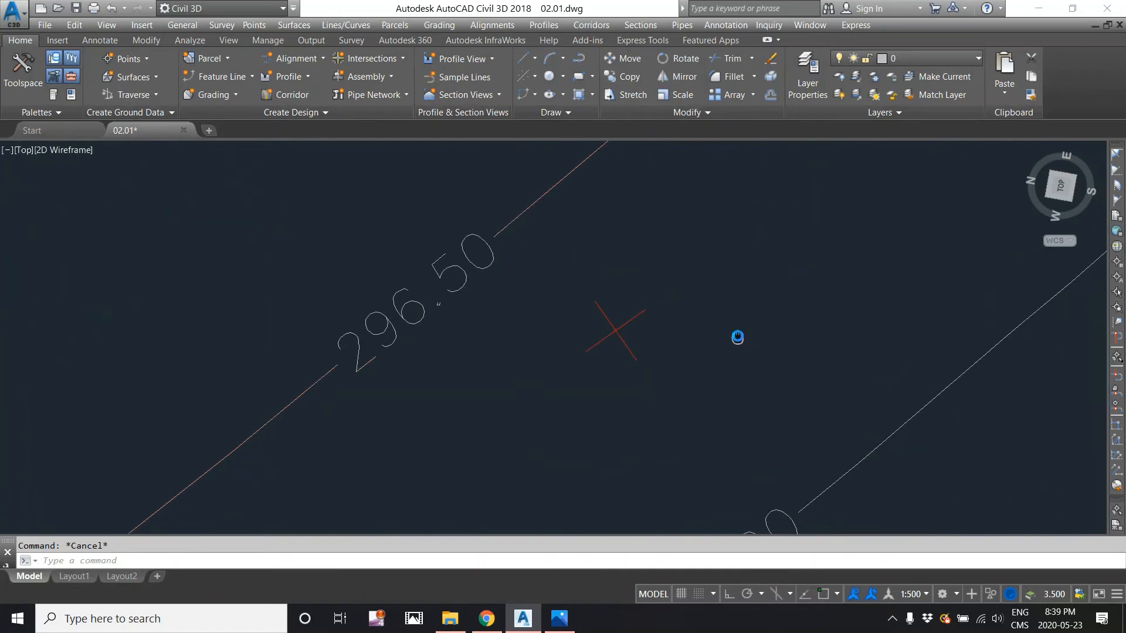
{"action": "mouse_move", "coordinate": [666, 338]}
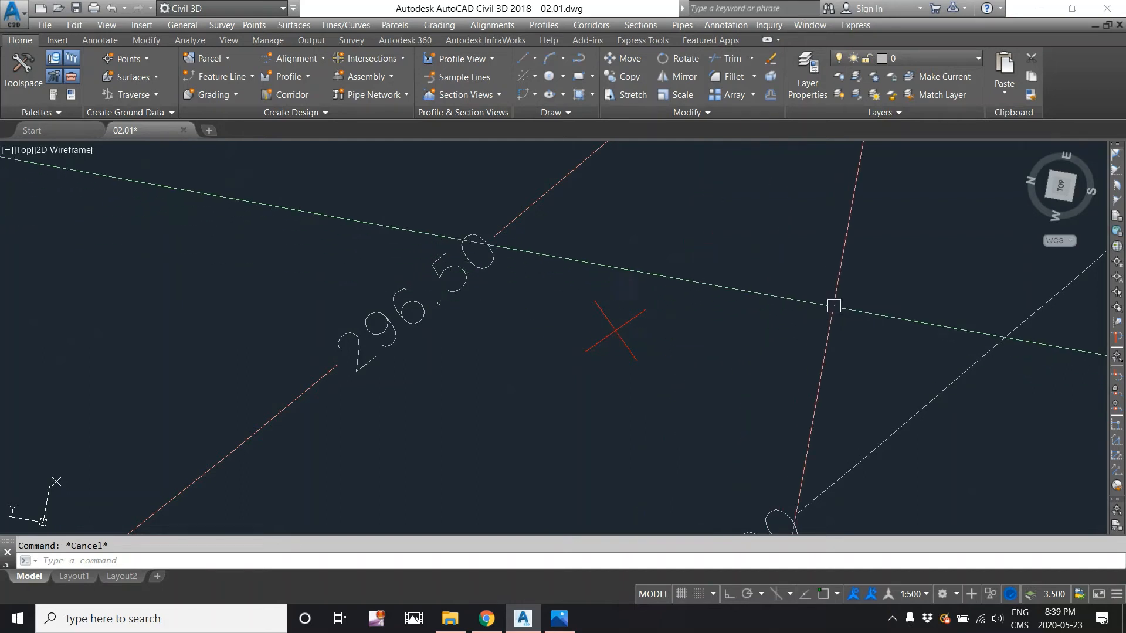
{"action": "mouse_move", "coordinate": [872, 282]}
{"action": "middle_mouse_down"}
{"action": "mouse_move", "coordinate": [588, 389]}
{"action": "mouse_move", "coordinate": [650, 307]}
{"action": "middle_mouse_up"}
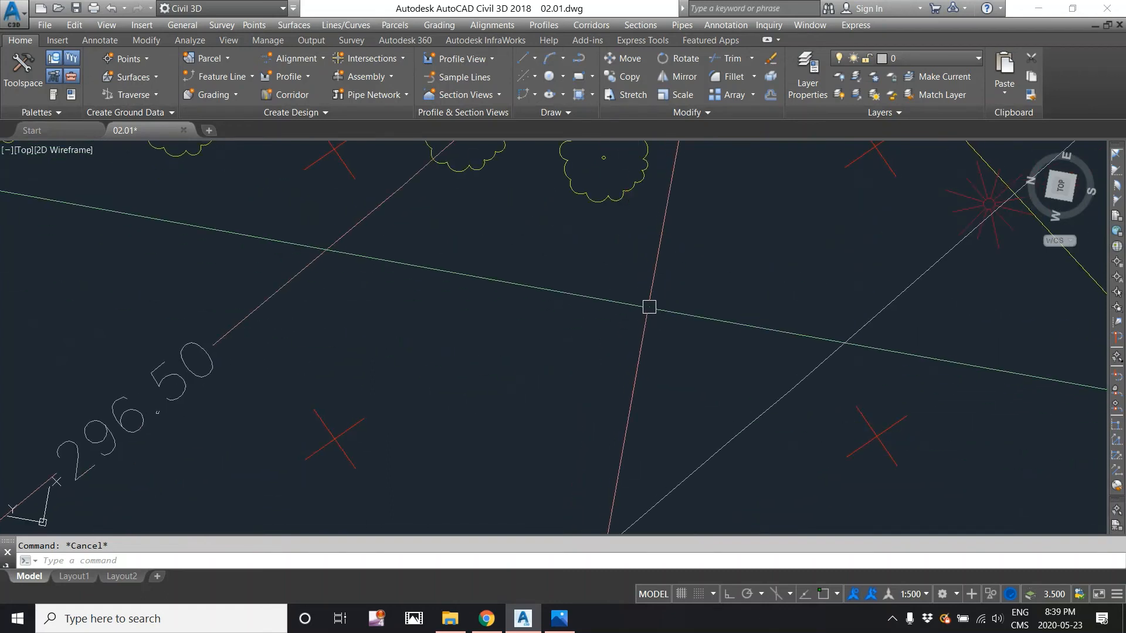
{"action": "mouse_move", "coordinate": [649, 307]}
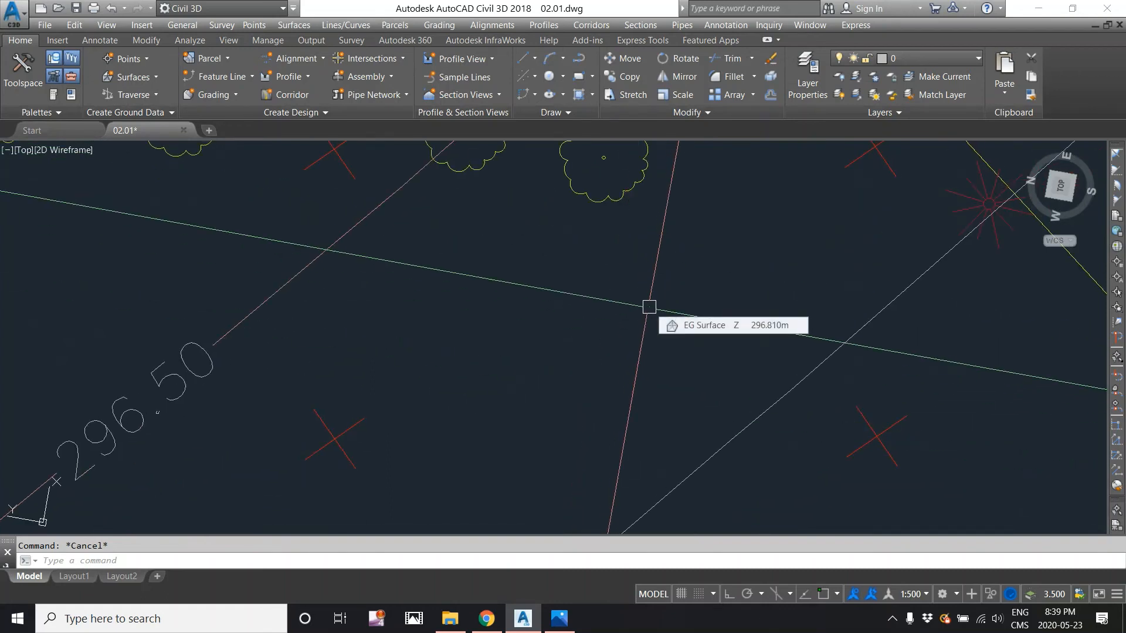
Read the EG Surface elevation beside the 294.00 contour, near the bush line above the site's upper boundary
{"action": "scroll", "coordinate": [649, 306], "scroll_direction": "down", "scroll_amount": 8}
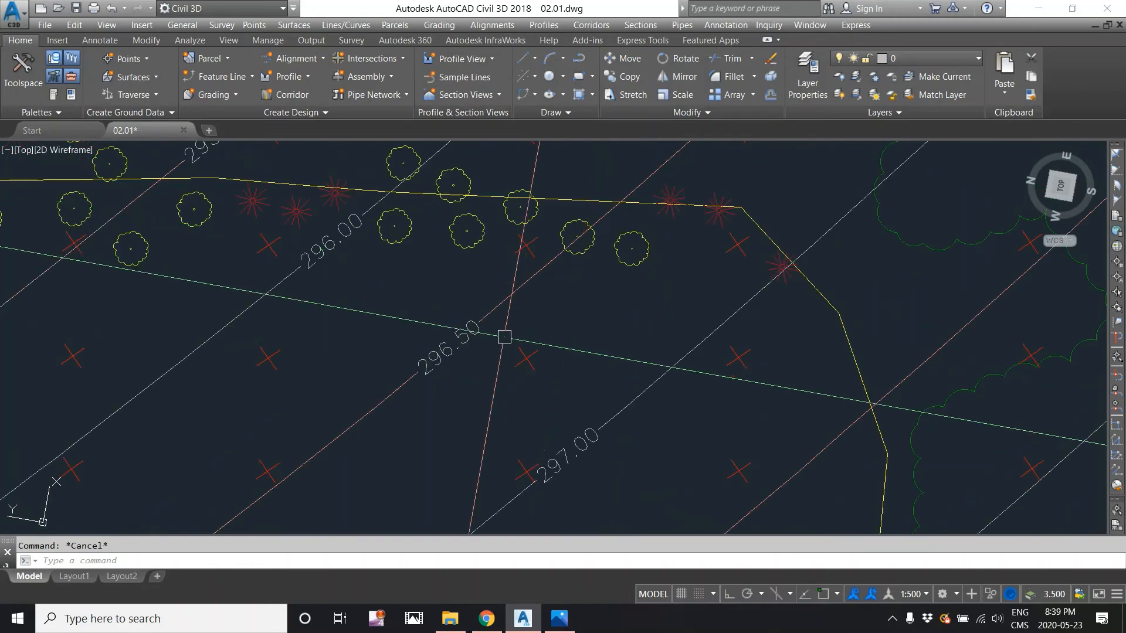
{"action": "scroll", "coordinate": [578, 314], "scroll_direction": "up", "scroll_amount": 4}
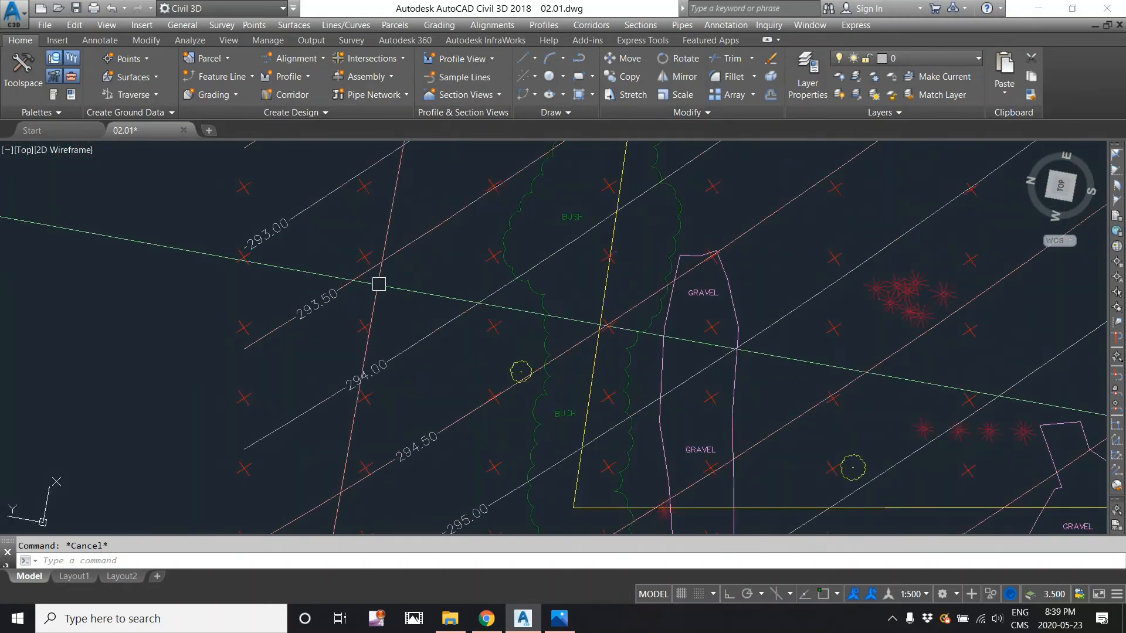
{"action": "middle_click_drag", "start_coordinate": [618, 274], "coordinate": [436, 338]}
{"action": "scroll", "coordinate": [436, 338], "scroll_direction": "down", "scroll_amount": 2}
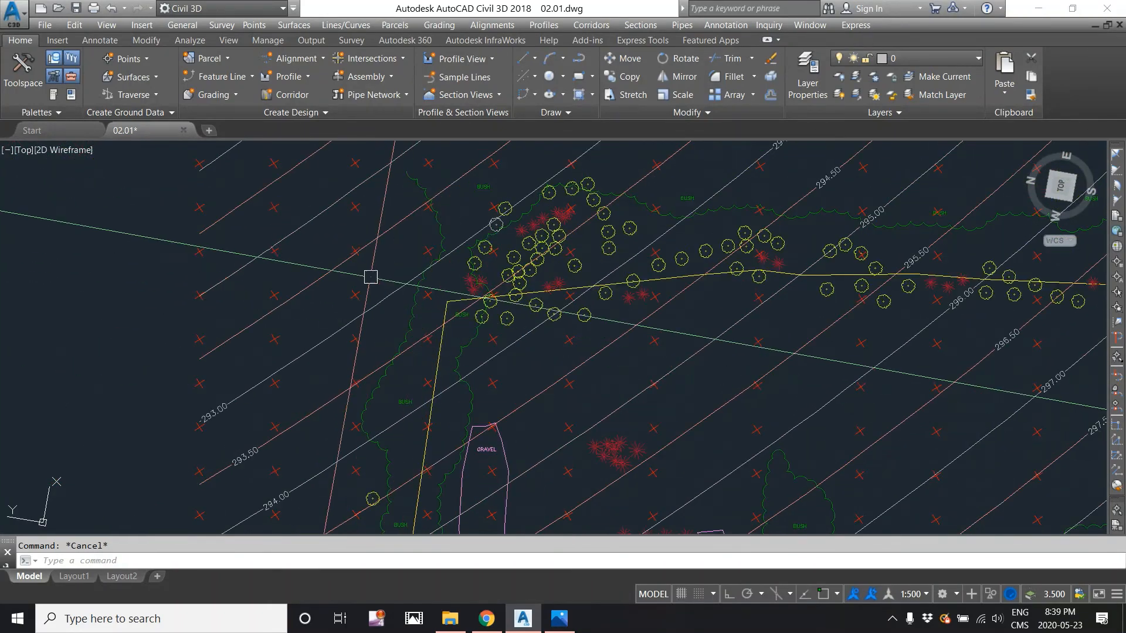
{"action": "middle_click_drag", "start_coordinate": [367, 281], "coordinate": [333, 348]}
{"action": "scroll", "coordinate": [649, 209], "scroll_direction": "down", "scroll_amount": 1}
{"action": "scroll", "coordinate": [718, 206], "scroll_direction": "up", "scroll_amount": 2}
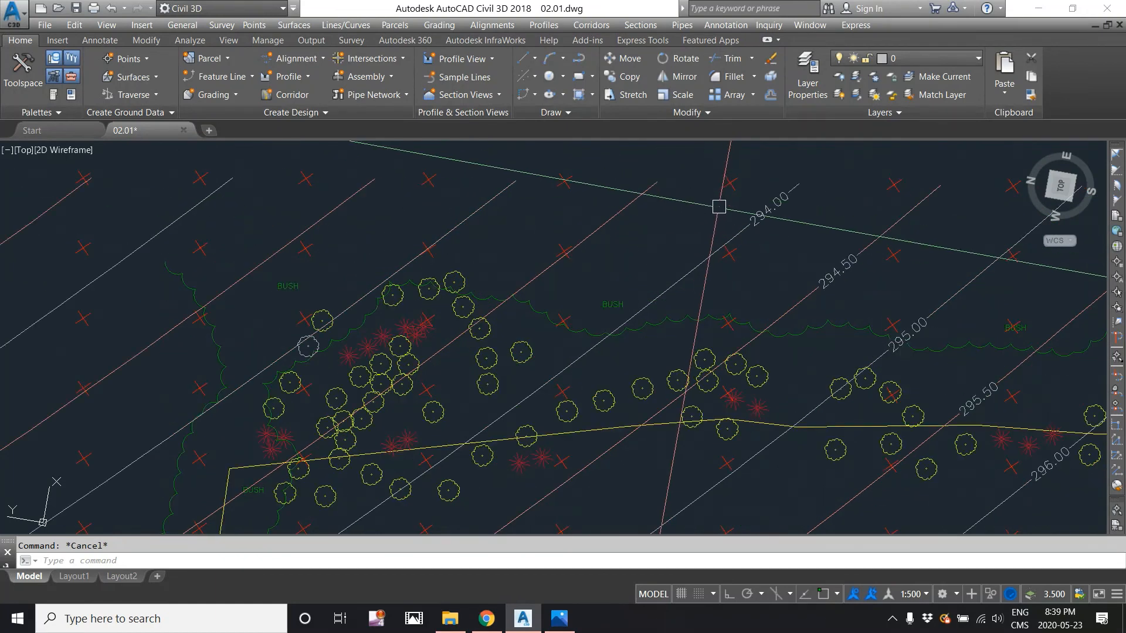
{"action": "scroll", "coordinate": [636, 230], "scroll_direction": "up", "scroll_amount": 3}
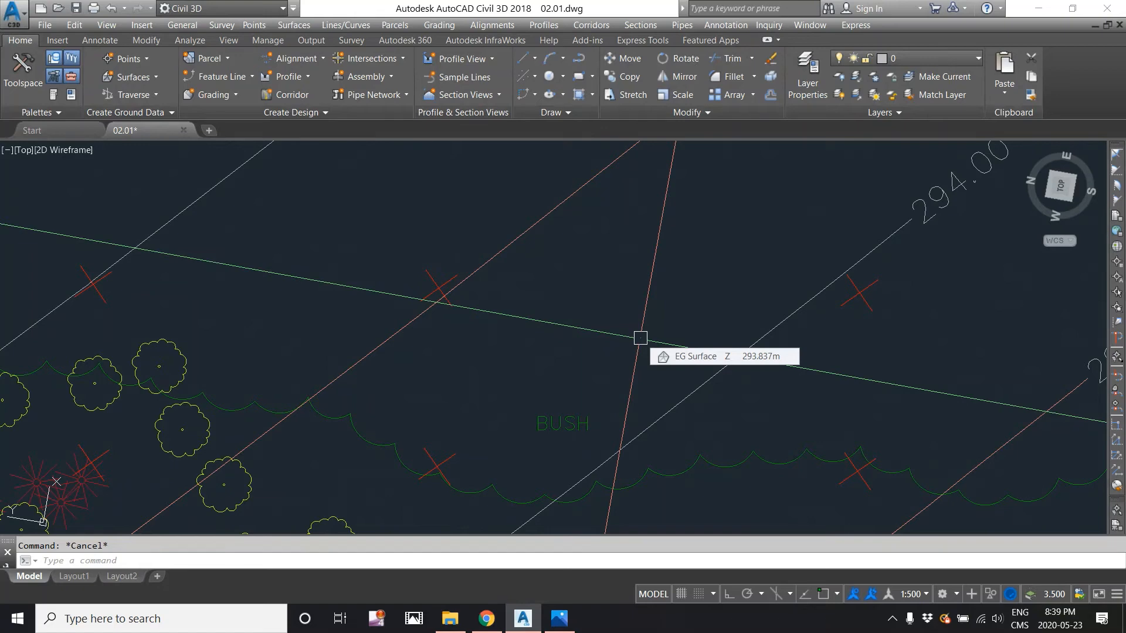
Inspect the elevation details of the COGO point between the long gravel driveway and the cluster of red tree symbols
{"action": "scroll", "coordinate": [640, 338], "scroll_direction": "down", "scroll_amount": 10}
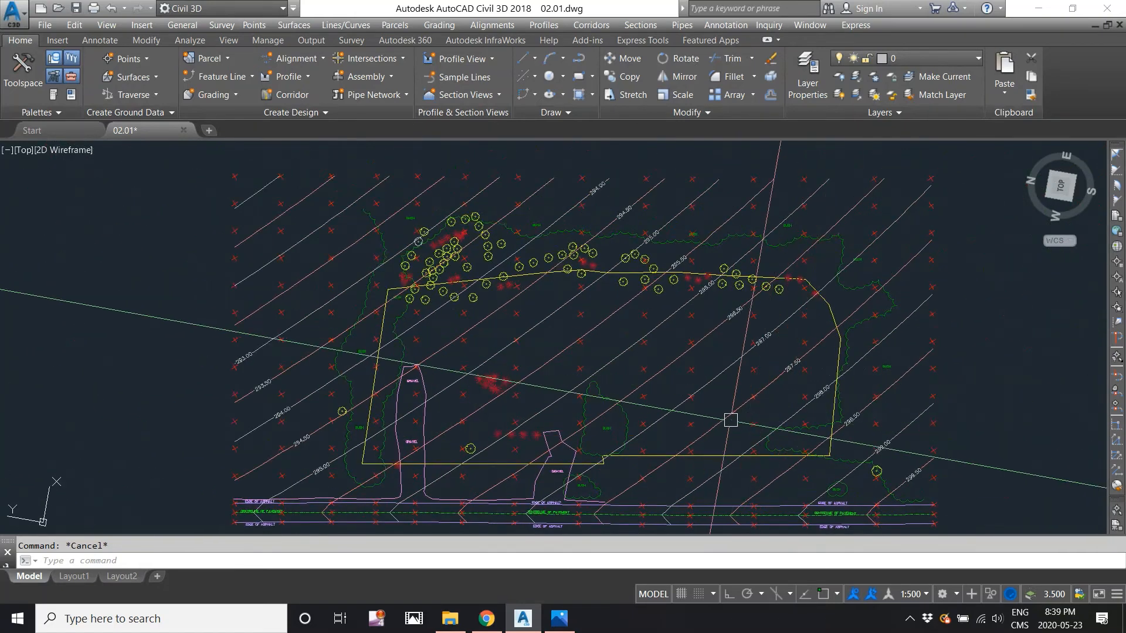
{"action": "scroll", "coordinate": [728, 362], "scroll_direction": "up", "scroll_amount": 2}
{"action": "scroll", "coordinate": [307, 426], "scroll_direction": "up", "scroll_amount": 3}
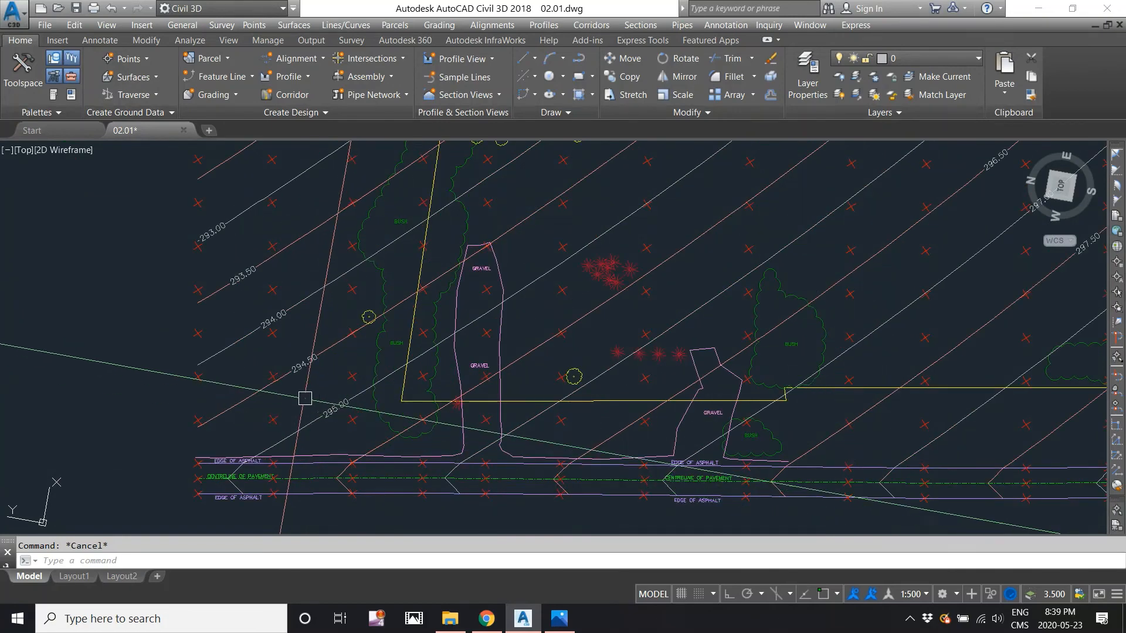
{"action": "scroll", "coordinate": [601, 258], "scroll_direction": "up", "scroll_amount": 4}
{"action": "scroll", "coordinate": [496, 379], "scroll_direction": "up", "scroll_amount": 5}
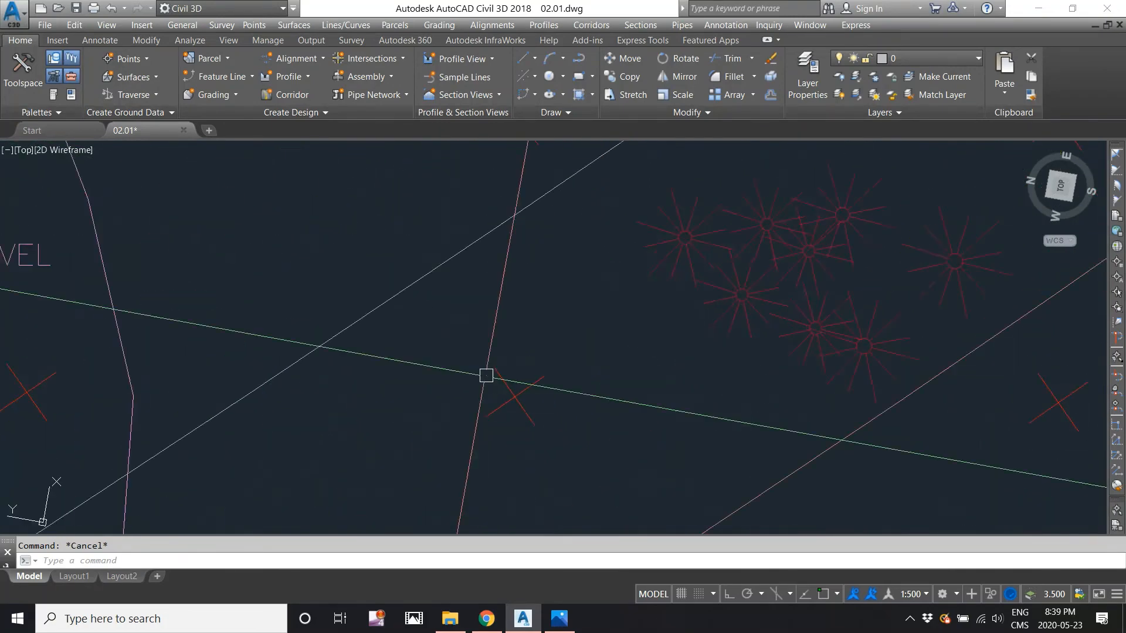
{"action": "mouse_move", "coordinate": [529, 401]}
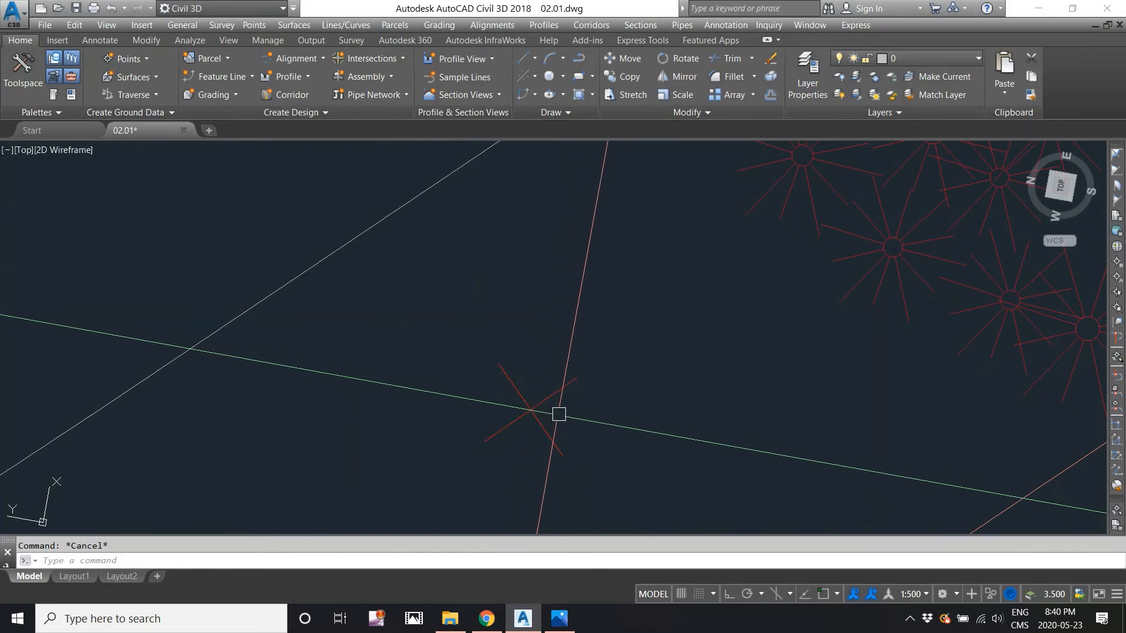
{"action": "mouse_move", "coordinate": [562, 415]}
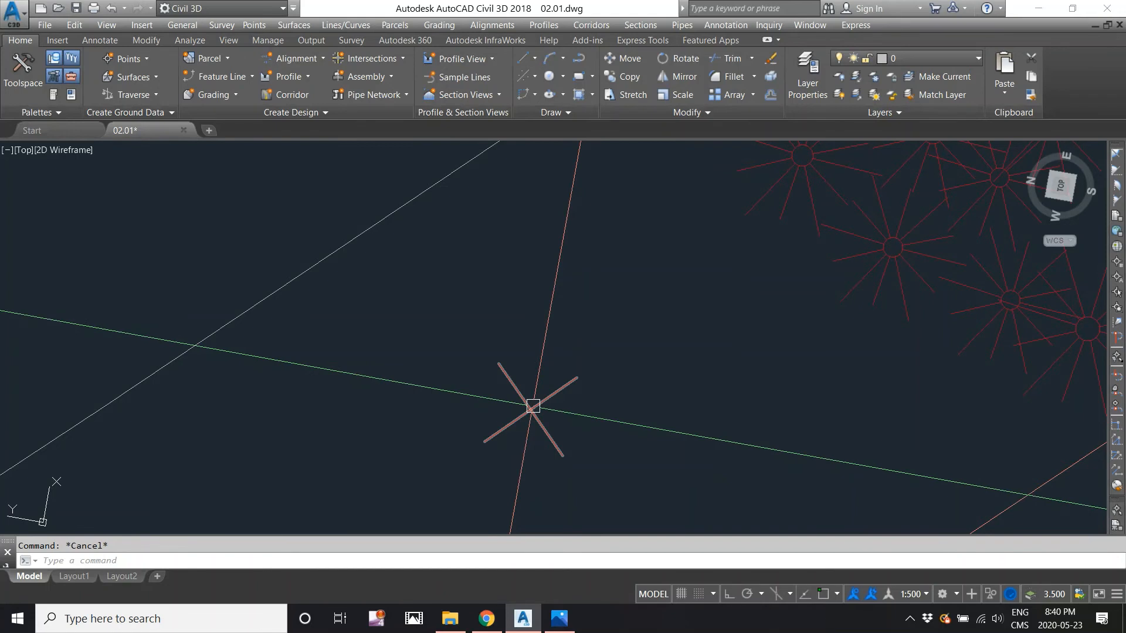
{"action": "mouse_move", "coordinate": [532, 406]}
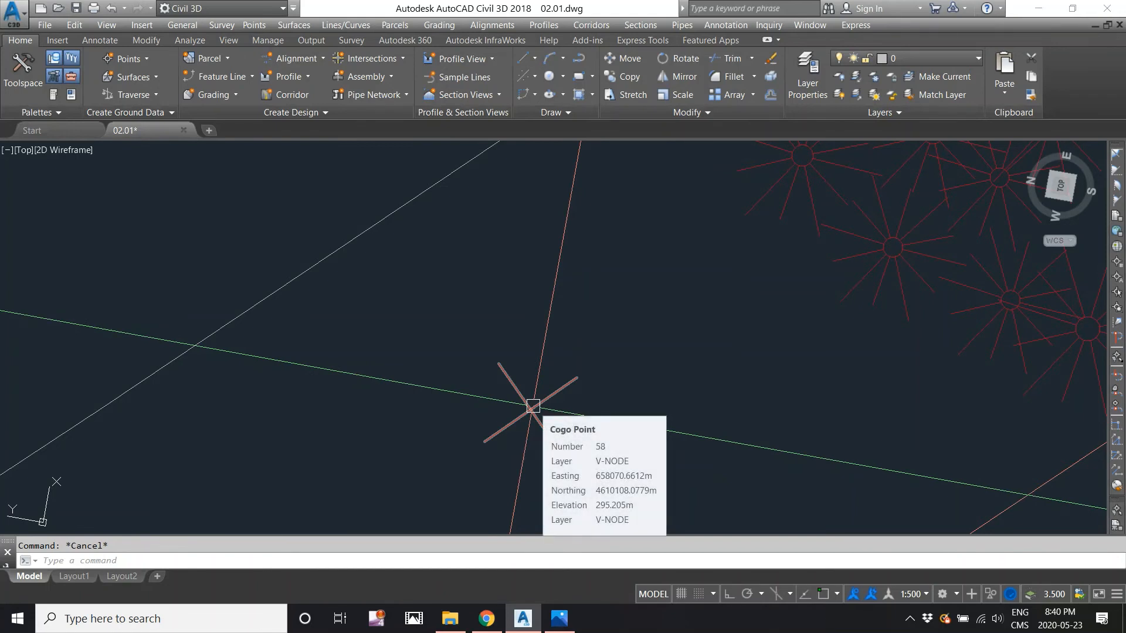
Check the EG Surface elevation near the surface's upper-right edge, outside the bush line
{"action": "scroll", "coordinate": [532, 405], "scroll_direction": "down", "scroll_amount": 10}
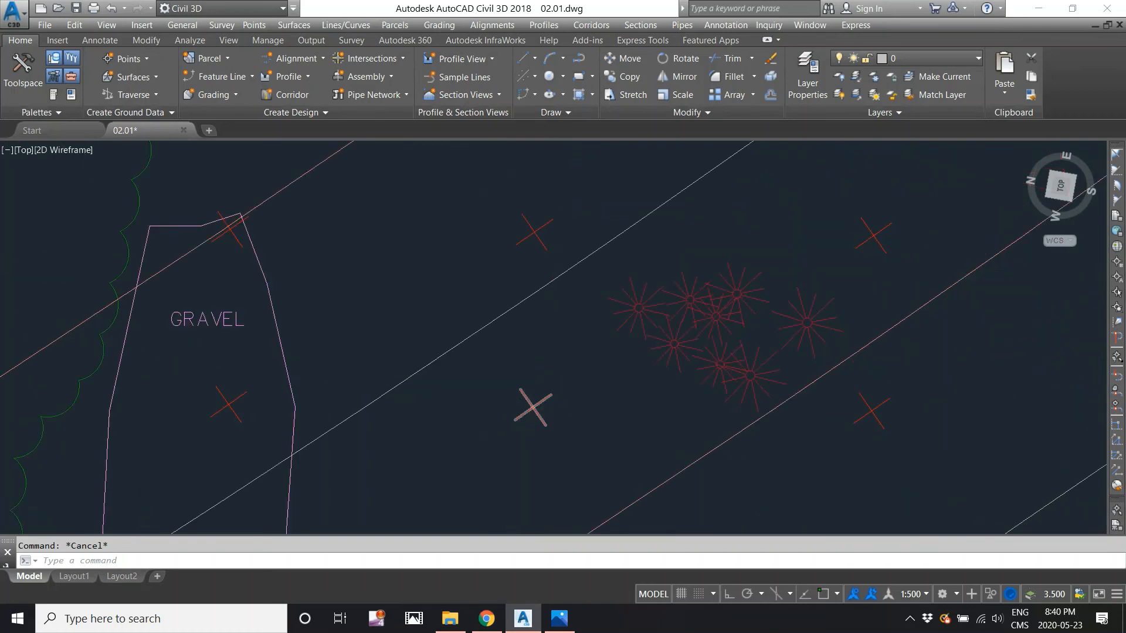
{"action": "middle_click_drag", "start_coordinate": [763, 311], "coordinate": [653, 346]}
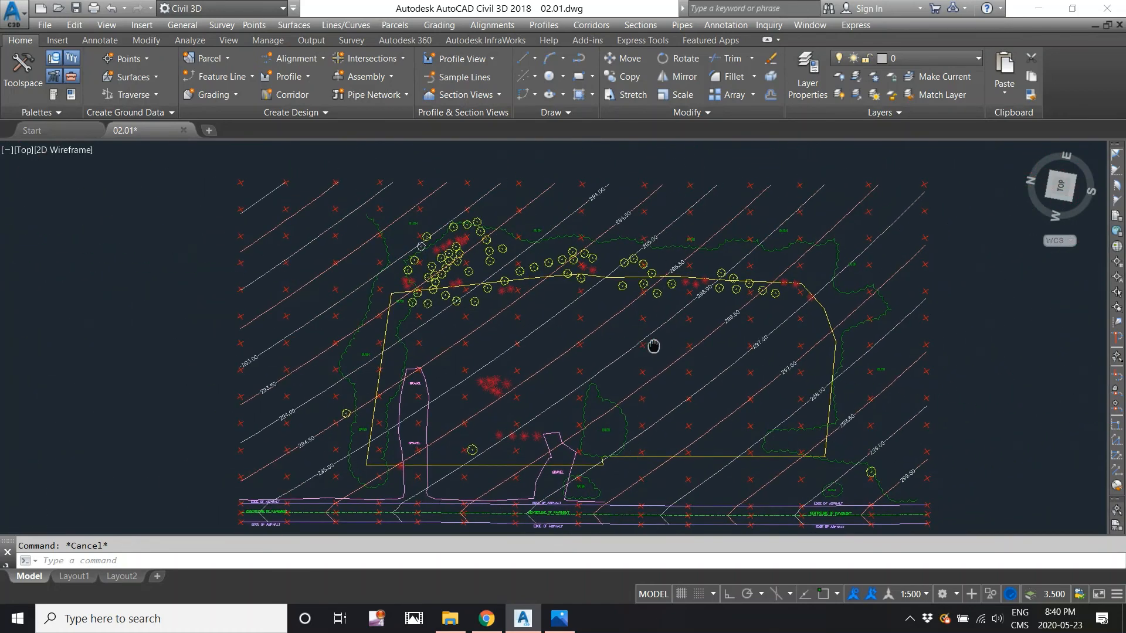
{"action": "scroll", "coordinate": [833, 191], "scroll_direction": "up", "scroll_amount": 7}
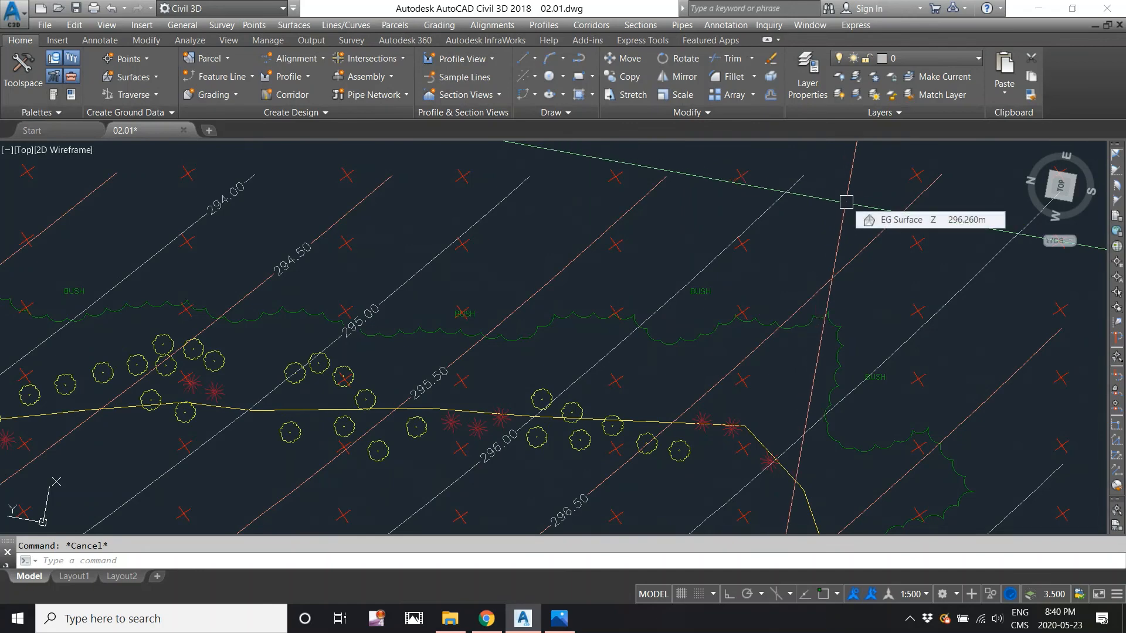
{"action": "scroll", "coordinate": [846, 202], "scroll_direction": "down", "scroll_amount": 5}
{"action": "scroll", "coordinate": [846, 201], "scroll_direction": "up", "scroll_amount": 5}
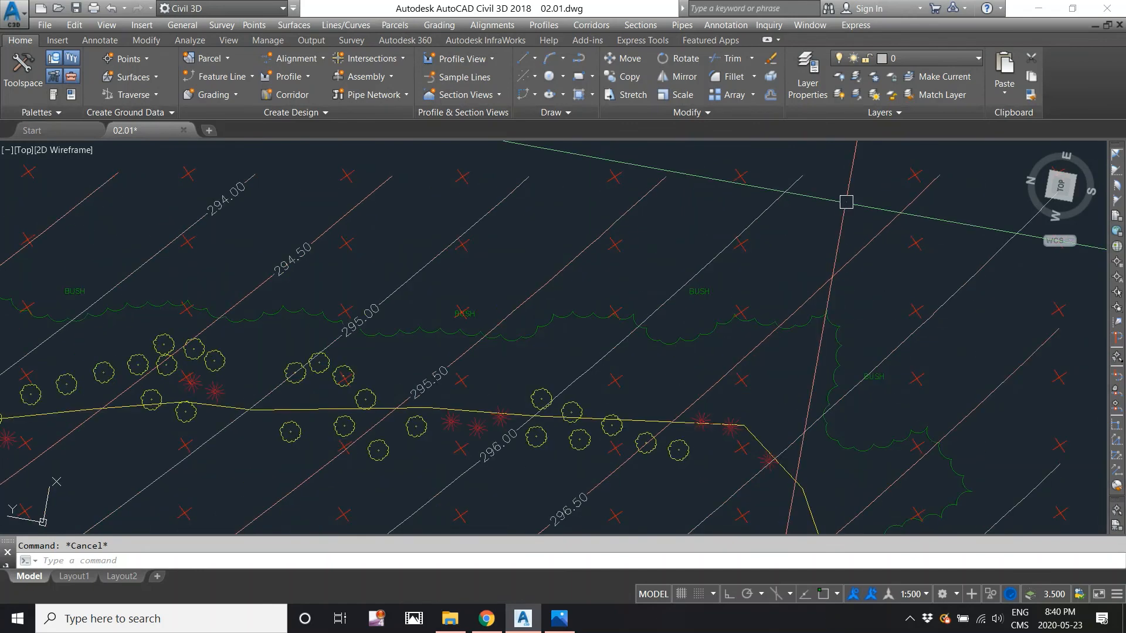
{"action": "scroll", "coordinate": [849, 210], "scroll_direction": "down", "scroll_amount": 2}
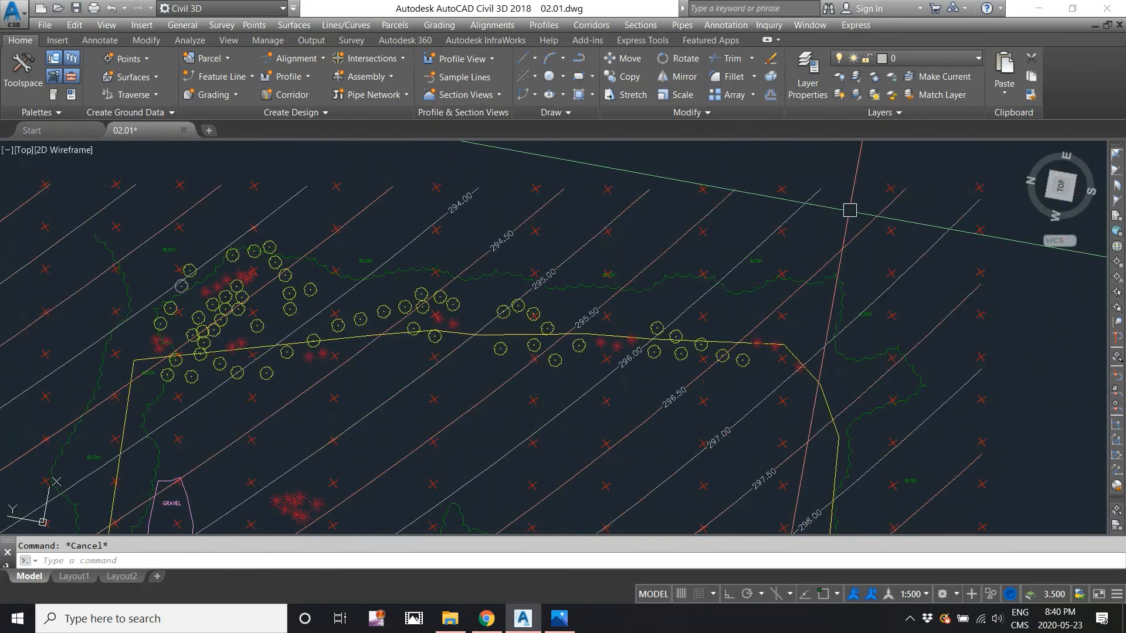
{"action": "scroll", "coordinate": [850, 209], "scroll_direction": "down", "scroll_amount": 3}
{"action": "middle_click_drag", "start_coordinate": [641, 372], "coordinate": [653, 334]}
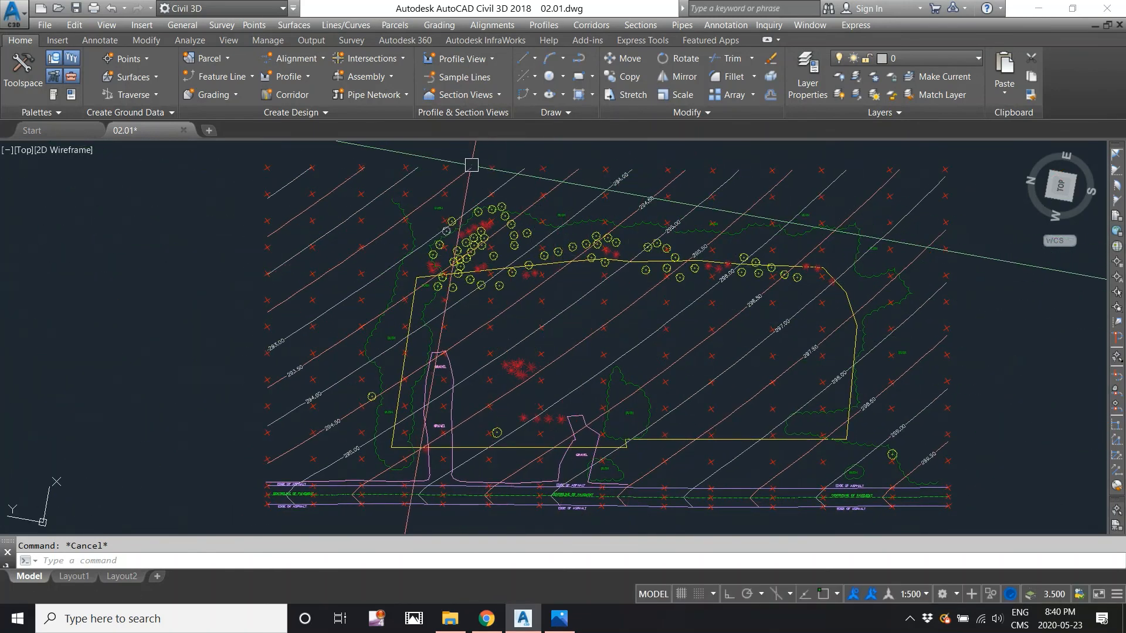
Read the EG Surface elevation just below the tree row at the site's upper boundary, and zoom to the drawing extents
{"action": "mouse_move", "coordinate": [472, 165]}
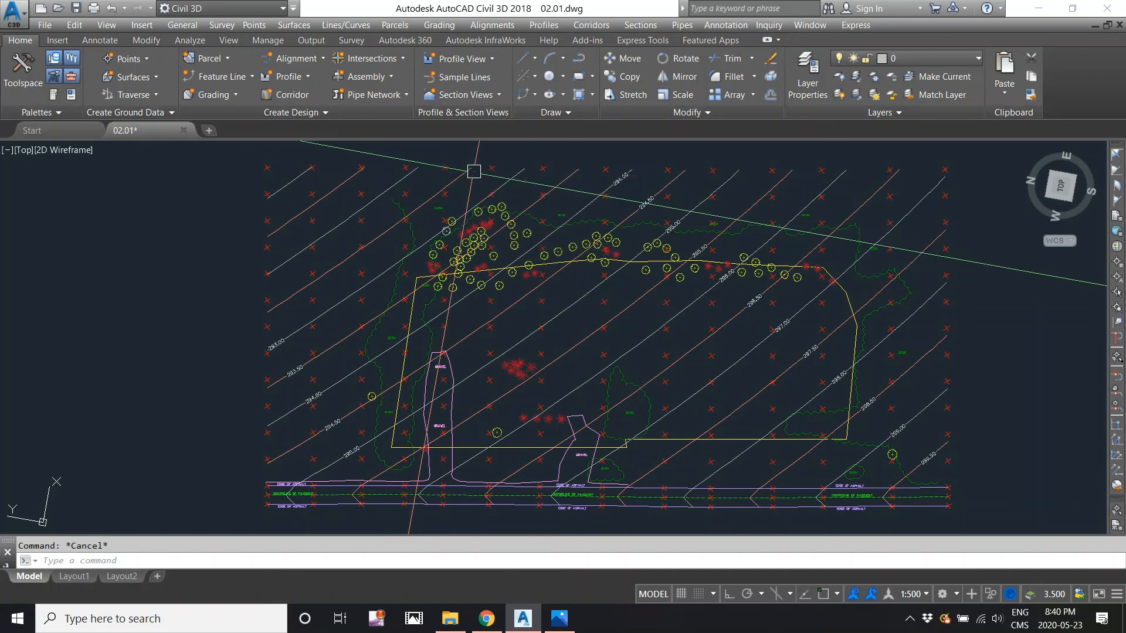
{"action": "scroll", "coordinate": [565, 304], "scroll_direction": "up", "scroll_amount": 4}
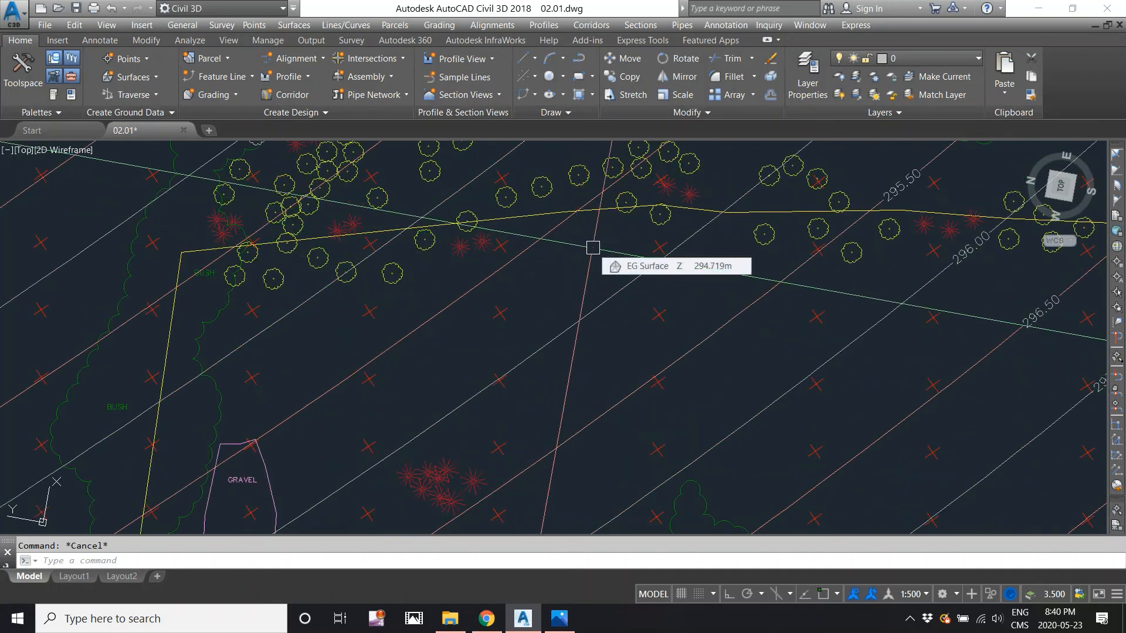
{"action": "scroll", "coordinate": [586, 251], "scroll_direction": "down", "scroll_amount": 5}
{"action": "scroll", "coordinate": [235, 299], "scroll_direction": "down", "scroll_amount": 4}
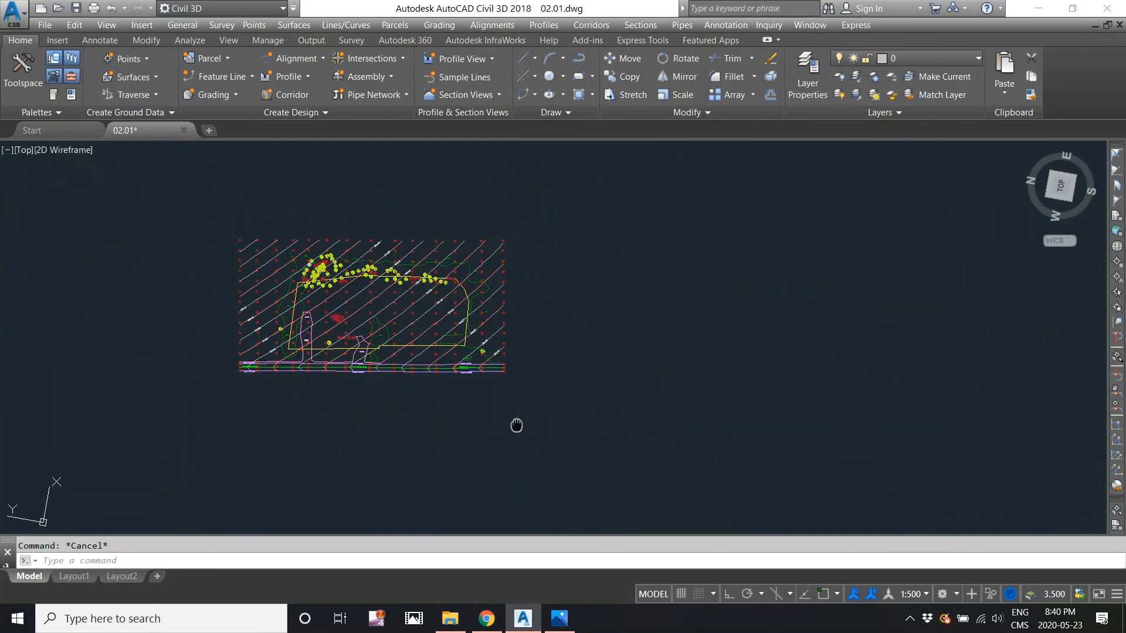
{"action": "type", "text": "ze"}
{"action": "key", "text": "Return"}
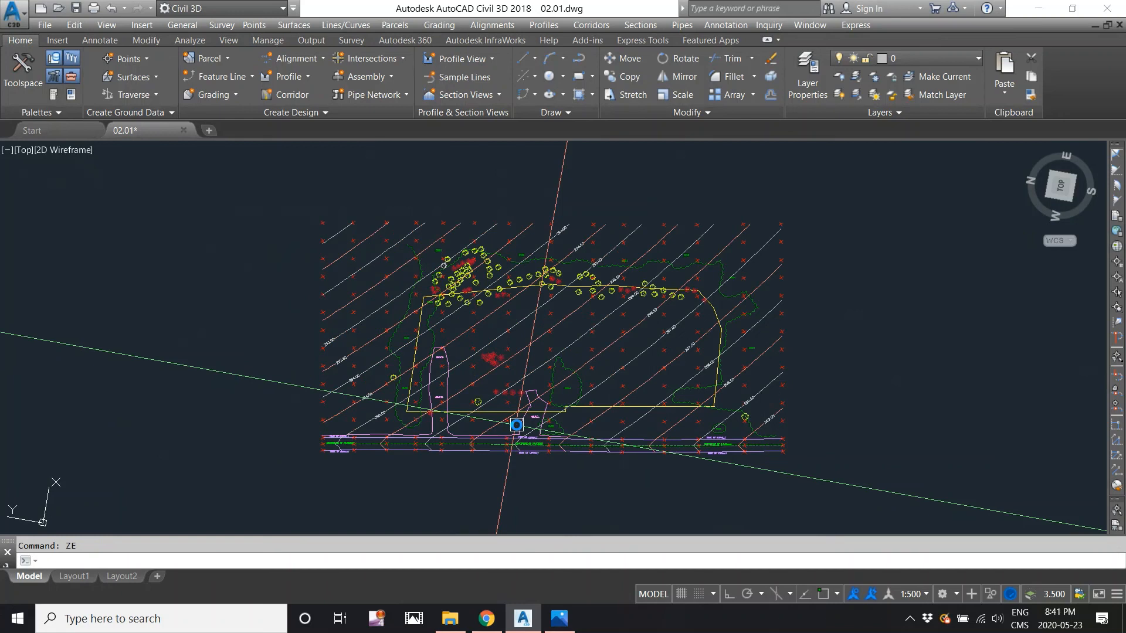